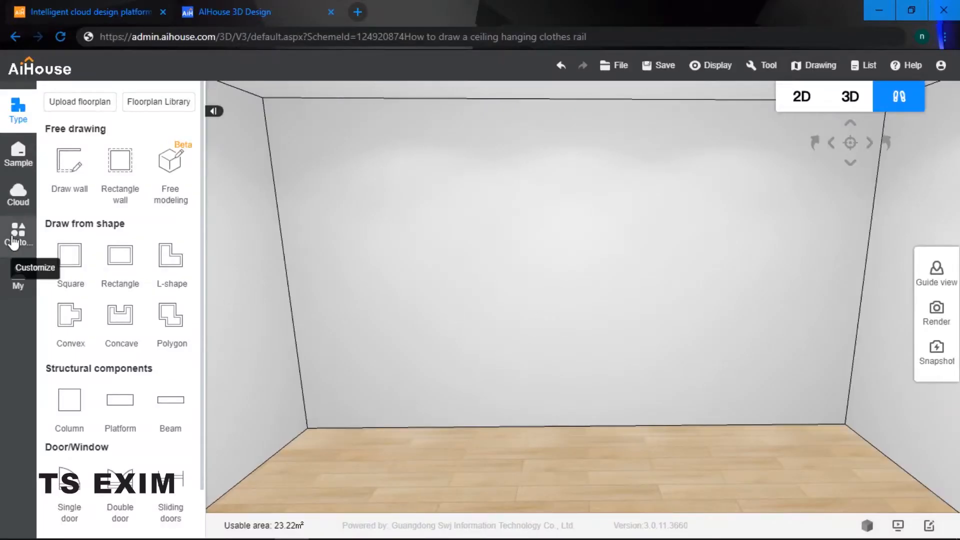
Open the kitchen cabinet customization and search the design library for "super"
click(14, 242)
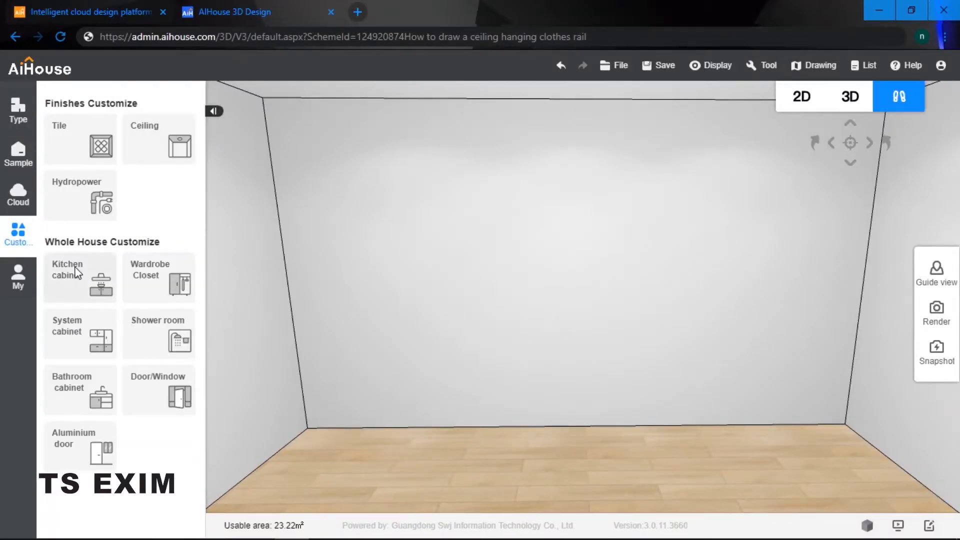
click(83, 273)
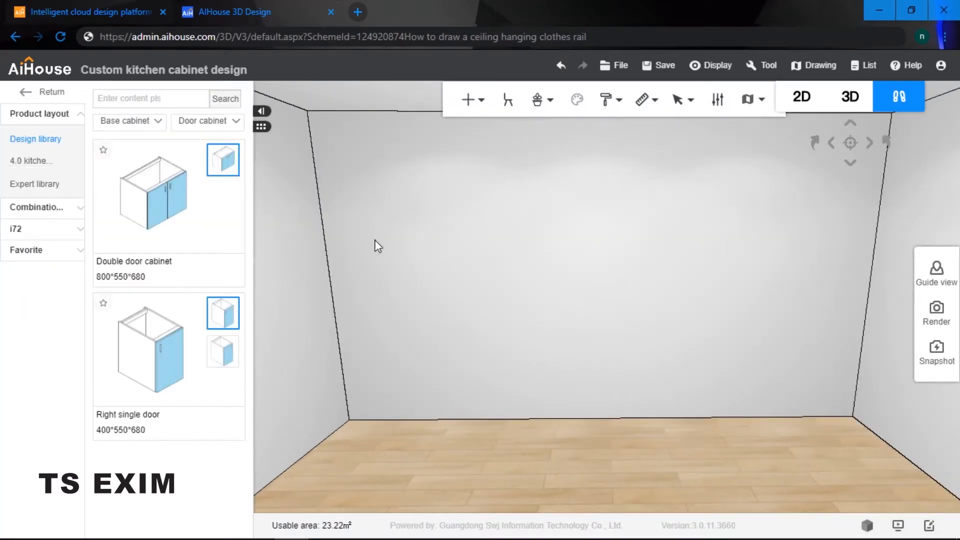
click(156, 102)
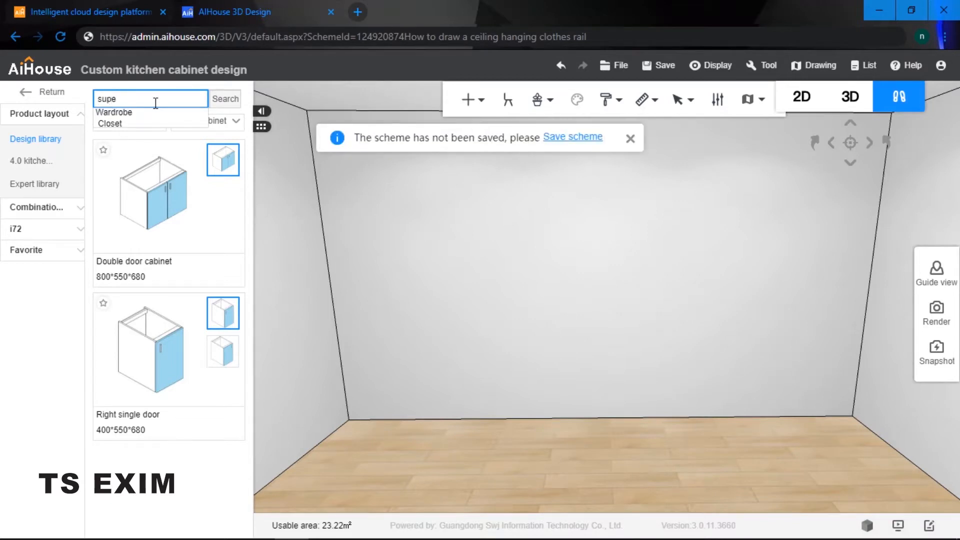
key(Return)
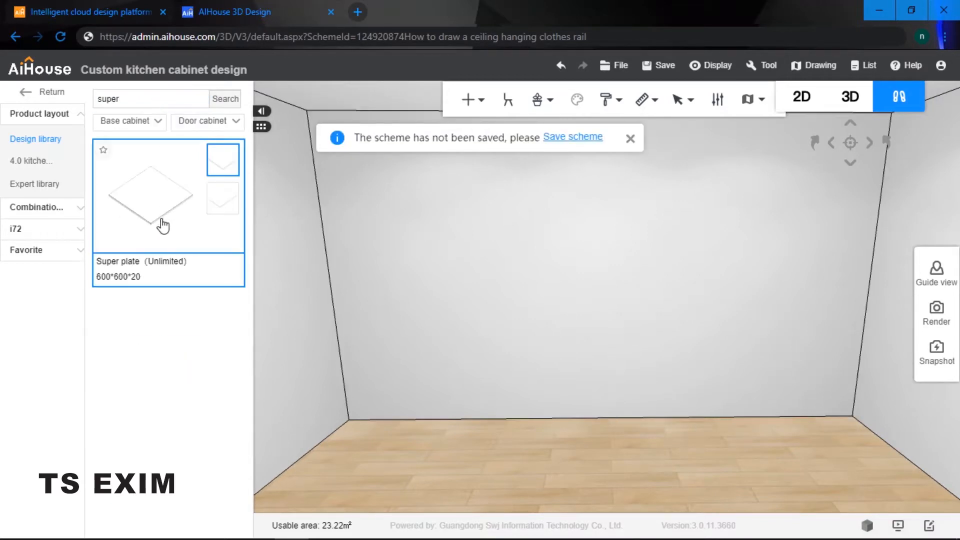
click(630, 139)
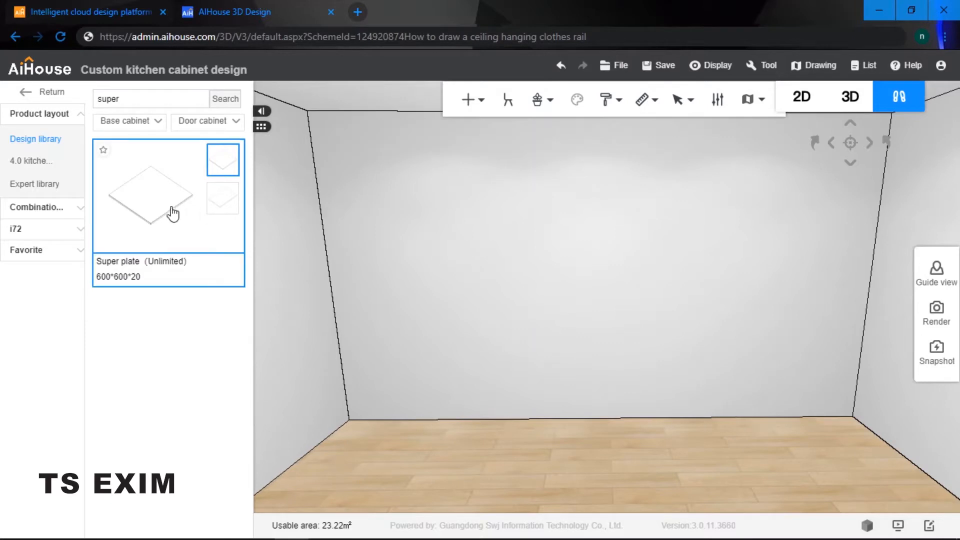
Place a Super plate on the floor about 2250 mm from the left wall and 407 mm from the back wall
click(618, 464)
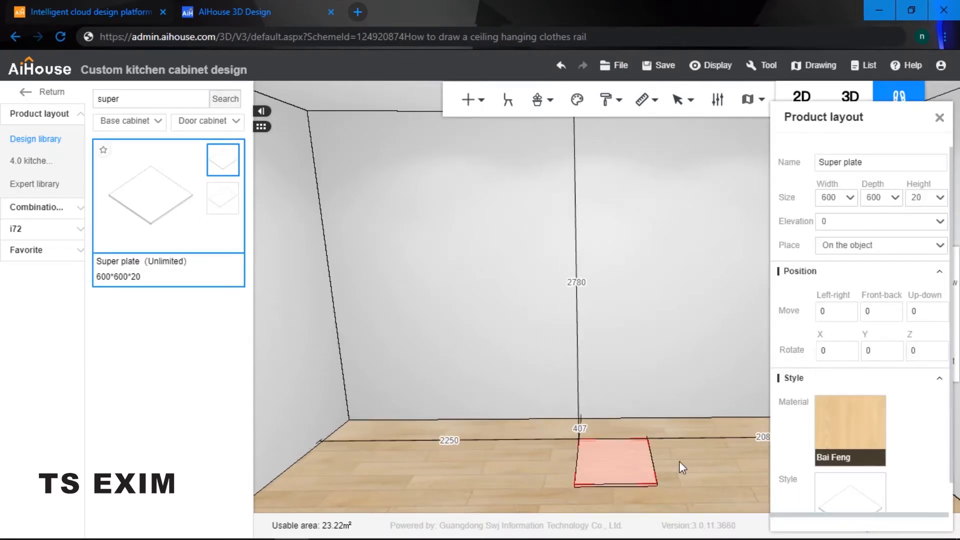
click(690, 462)
click(603, 456)
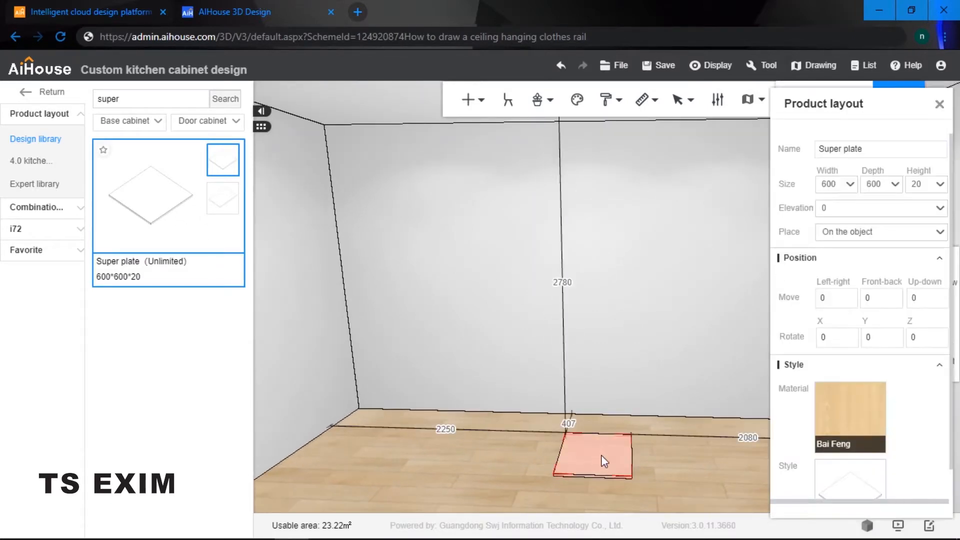
right_drag(624, 428, 660, 421)
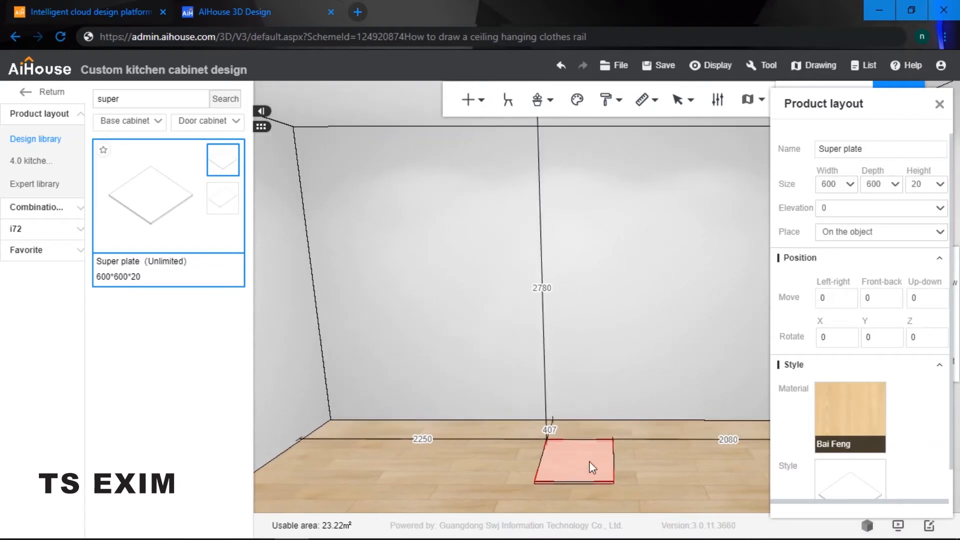
Set the plate's width to 40, depth to 40 and height to 1500 to form a slim vertical post
double_click(829, 184)
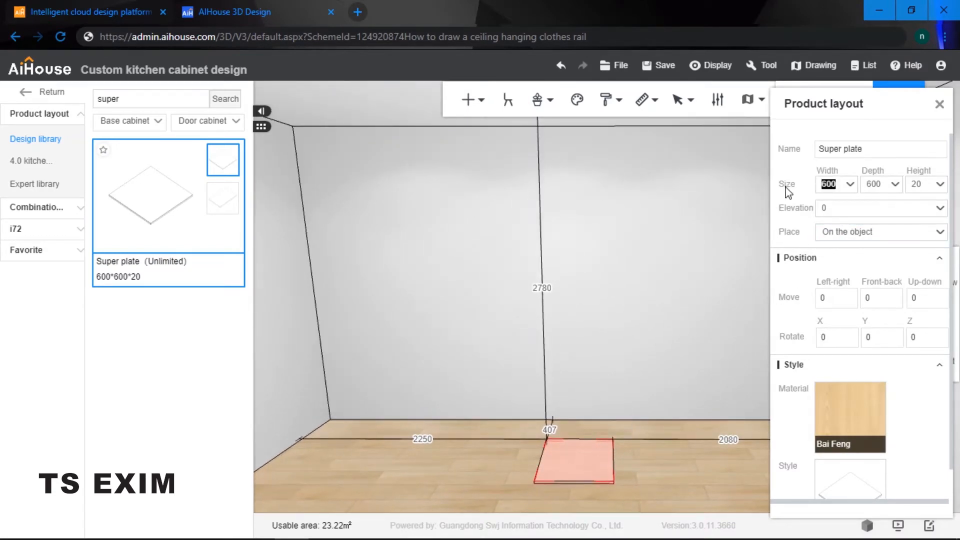
text(40)
key(Return)
double_click(875, 184)
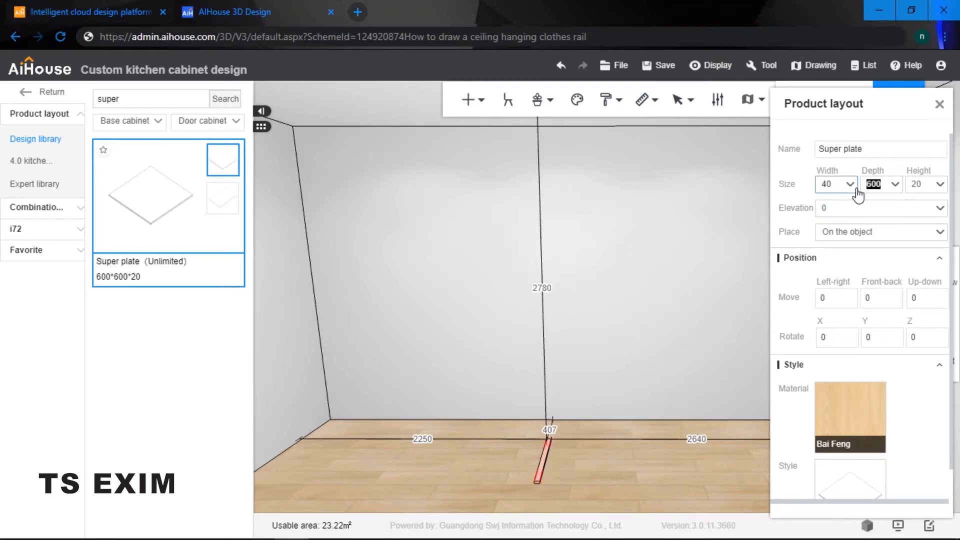
text(40)
key(Return)
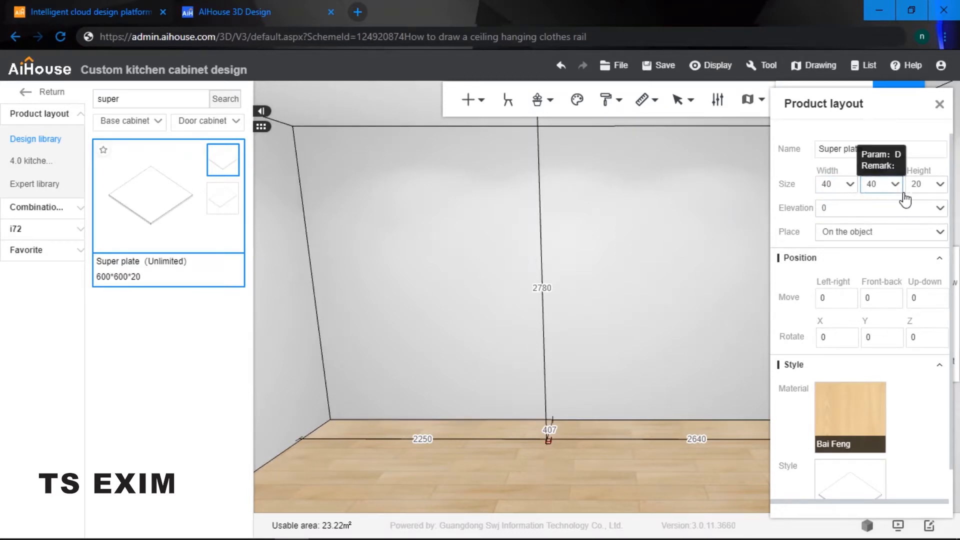
double_click(917, 184)
text(1500)
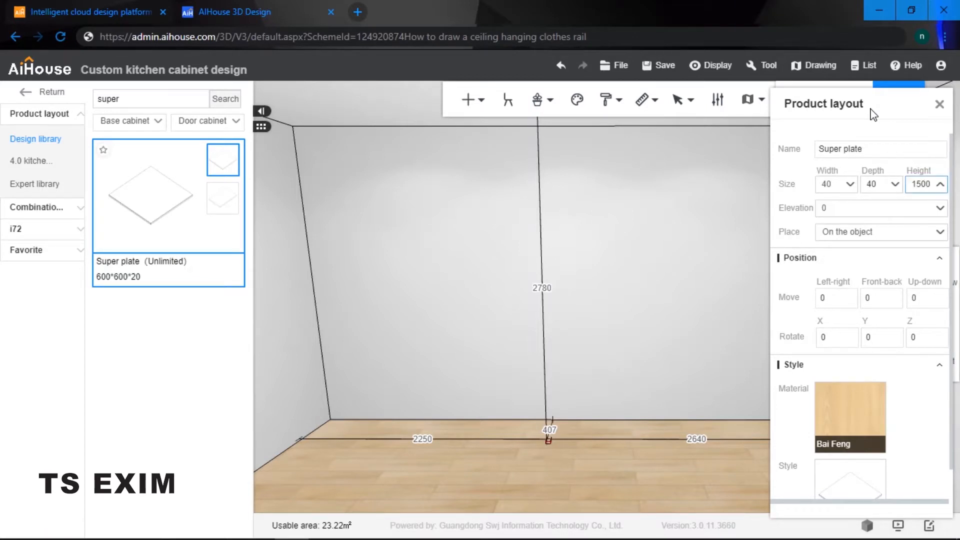
key(Return)
click(572, 306)
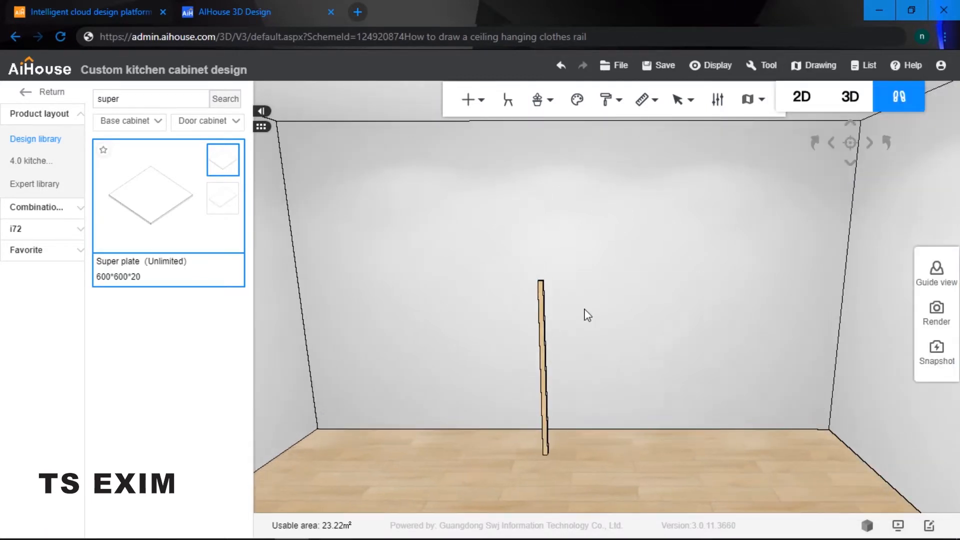
Select the post as a board and open its cross-section for vertex editing
drag(584, 309, 555, 380)
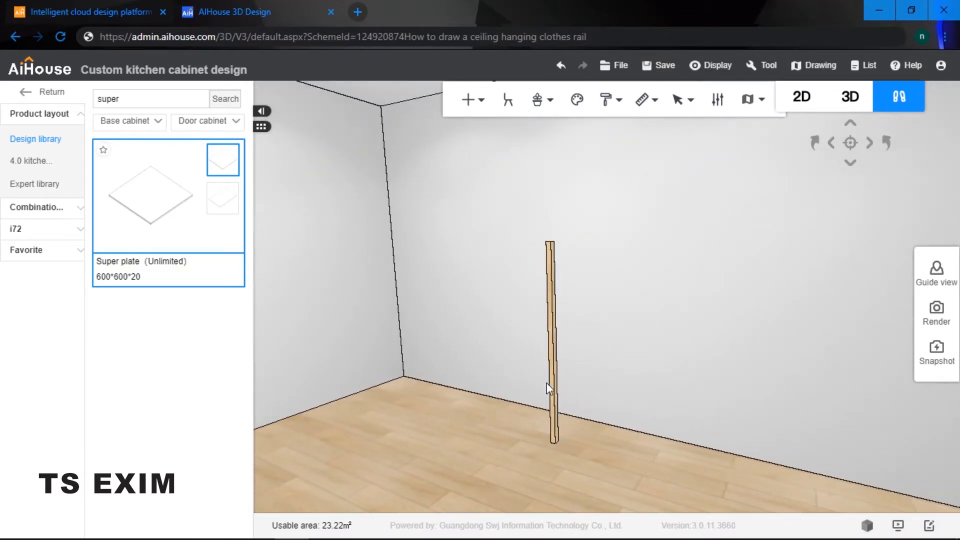
drag(564, 411, 596, 354)
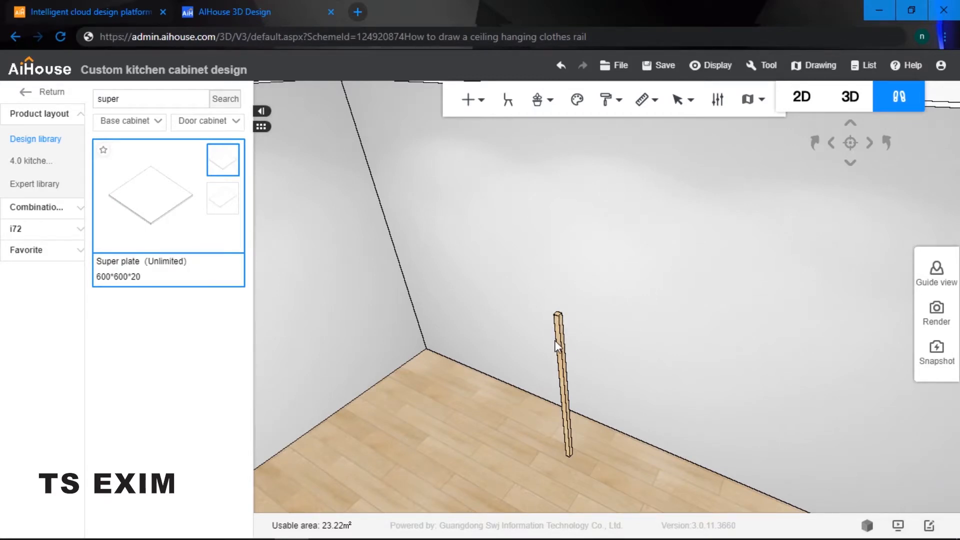
click(557, 323)
double_click(557, 323)
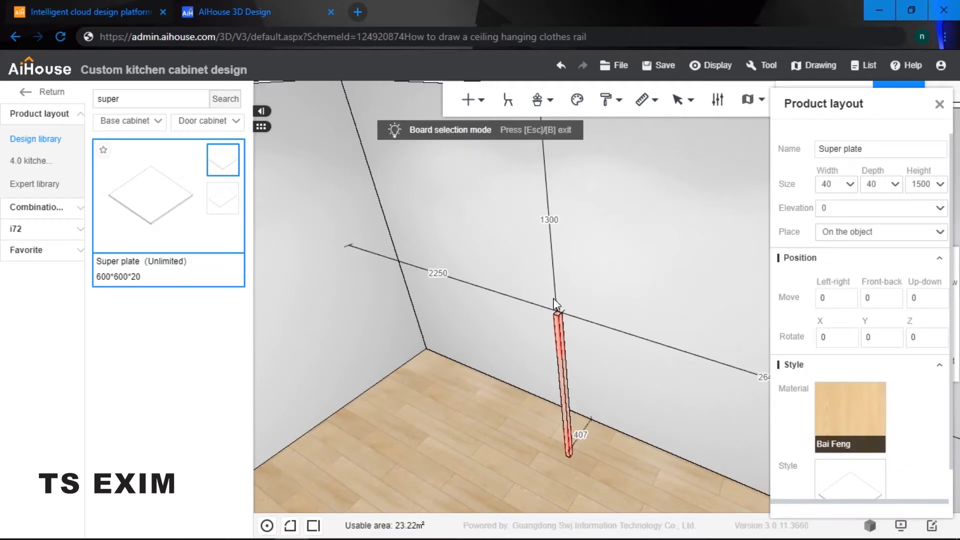
right_click(560, 339)
click(610, 479)
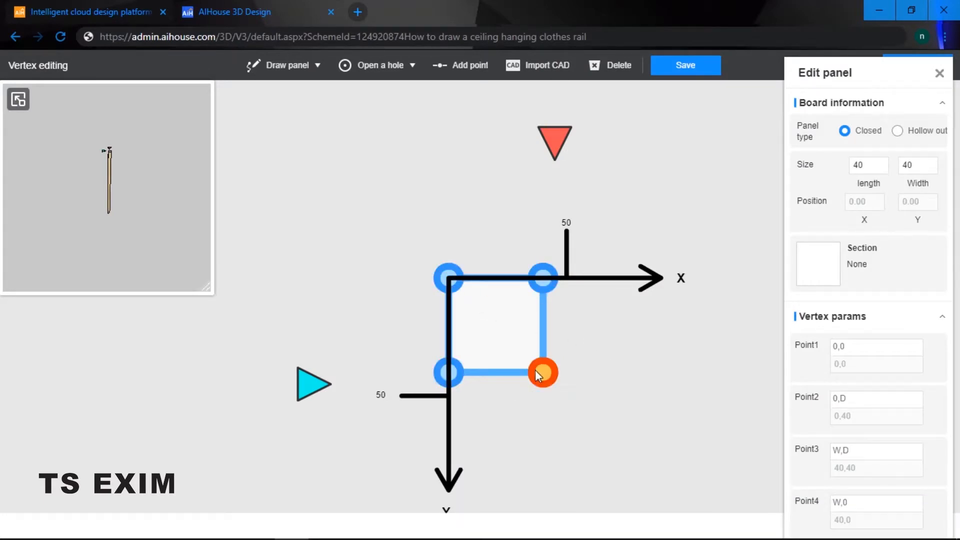
Round the section's vertices at 0,0 and W,0 with a radius of 30 each
click(446, 279)
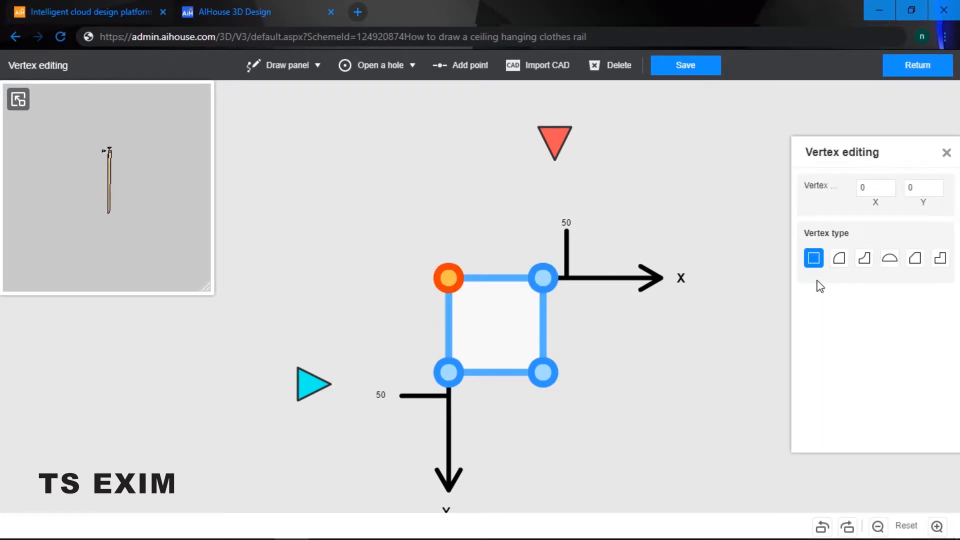
click(838, 260)
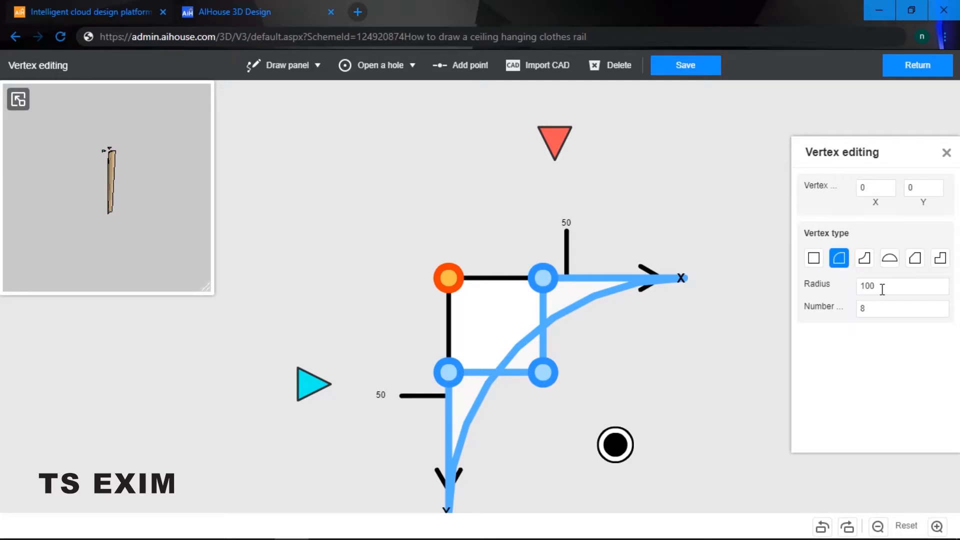
drag(883, 289, 854, 286)
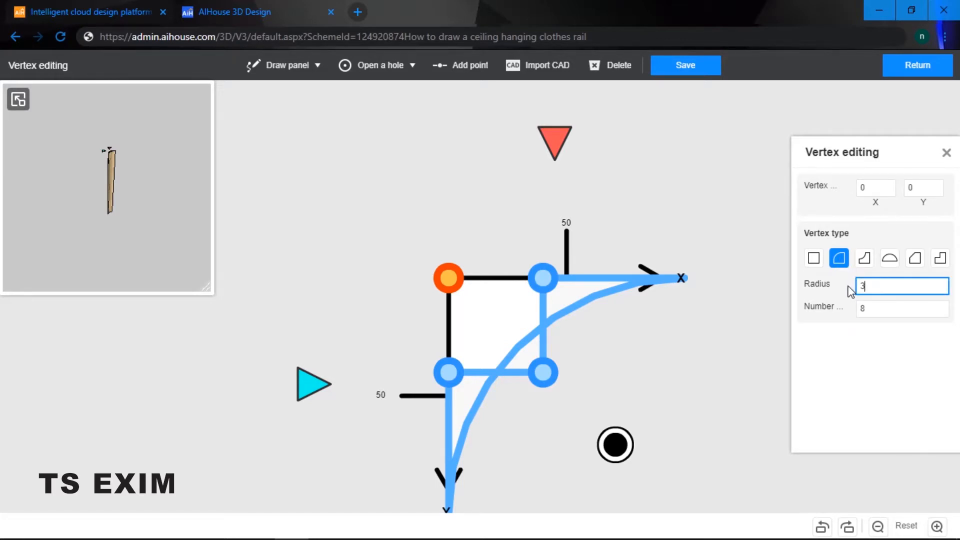
key(Return)
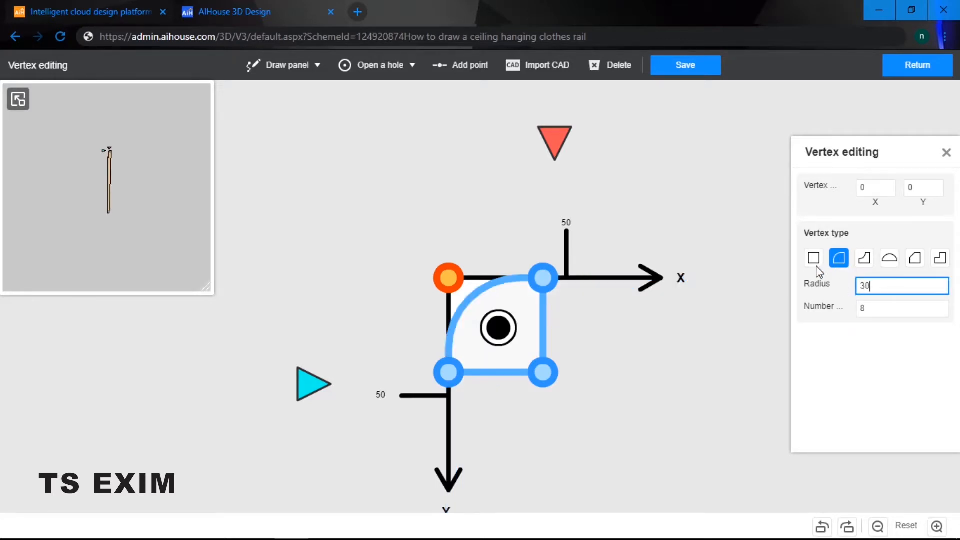
click(555, 280)
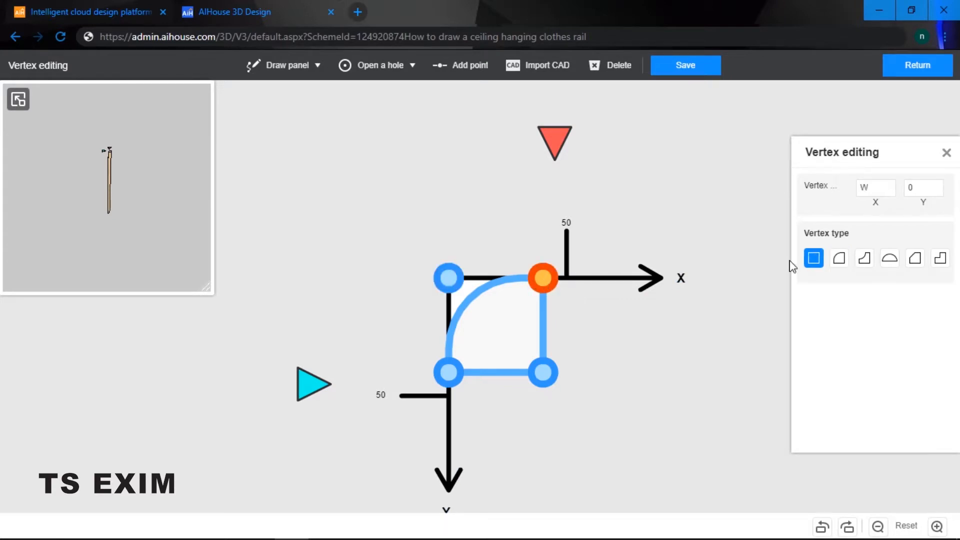
click(839, 259)
drag(862, 290, 849, 289)
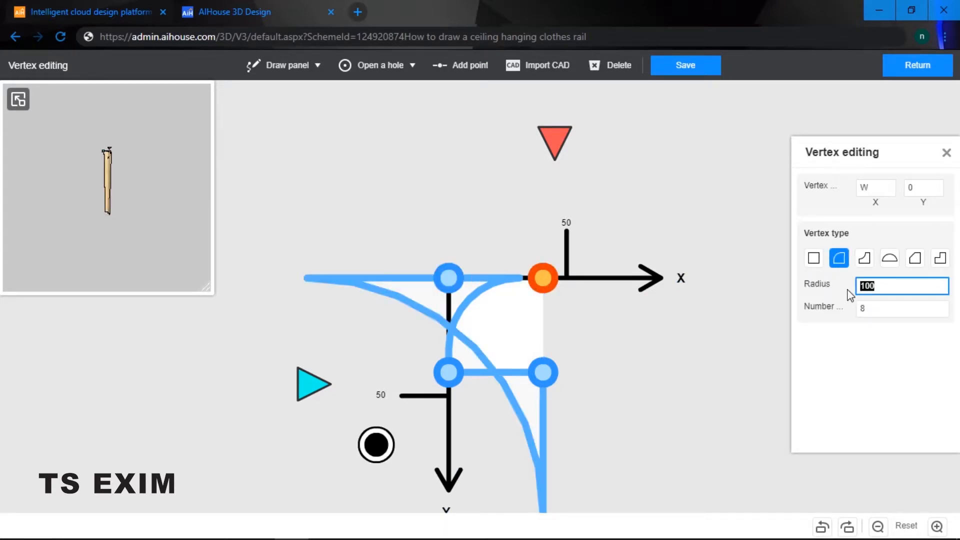
key(Return)
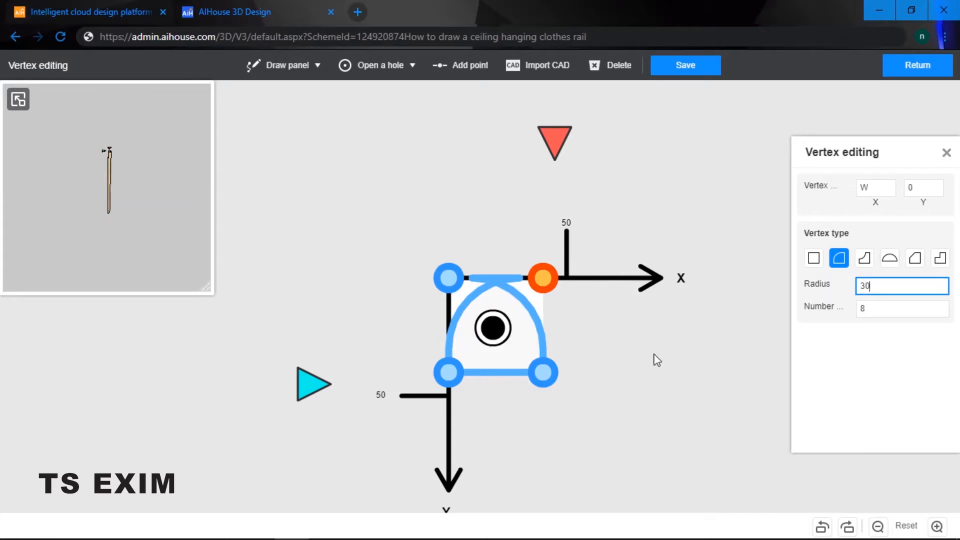
Round the vertices at W,D and 0,D with radius 30, then save the panel and return to the room
click(542, 374)
click(839, 260)
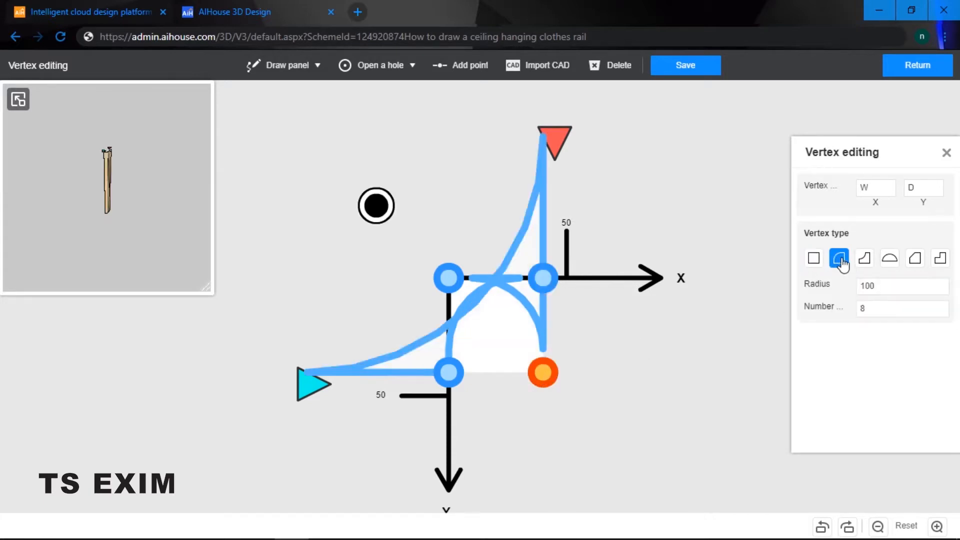
drag(862, 290, 848, 290)
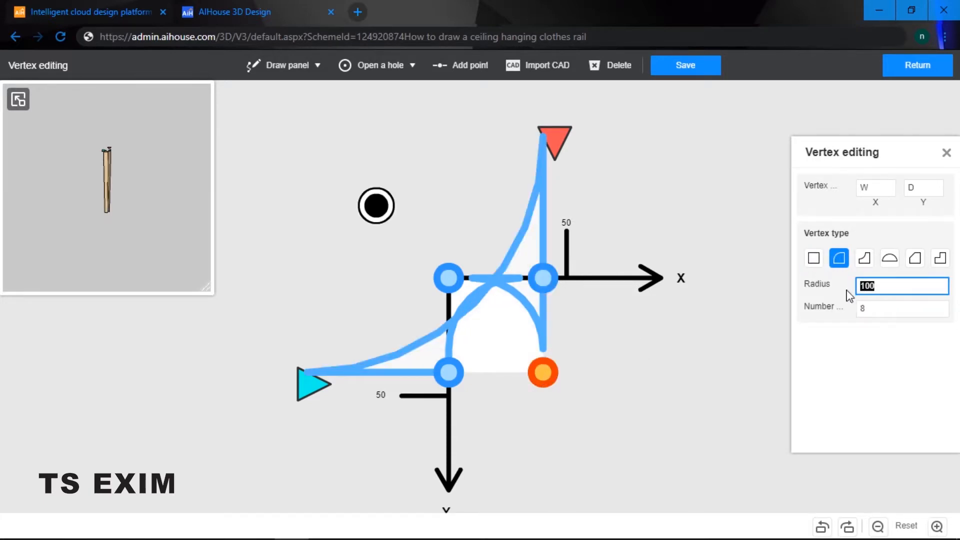
key(Return)
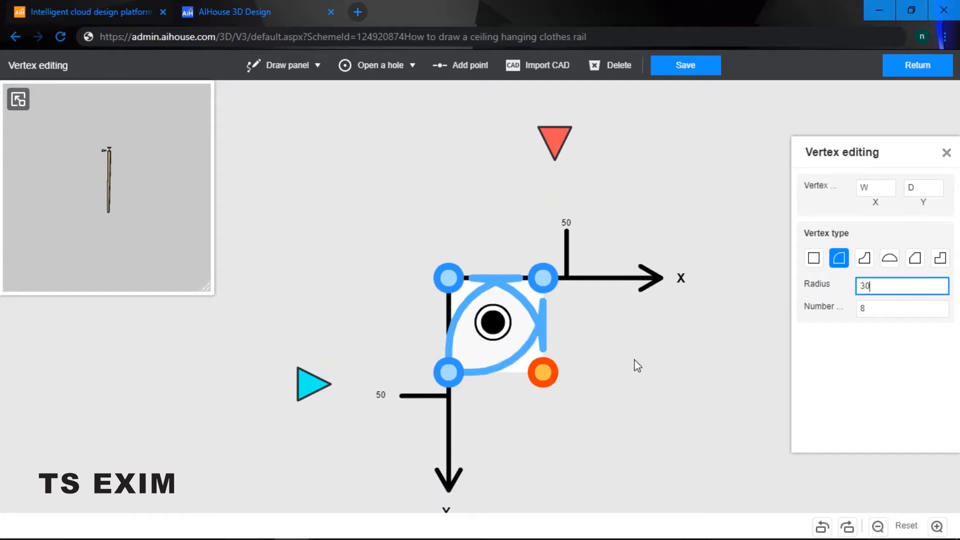
click(449, 373)
click(839, 258)
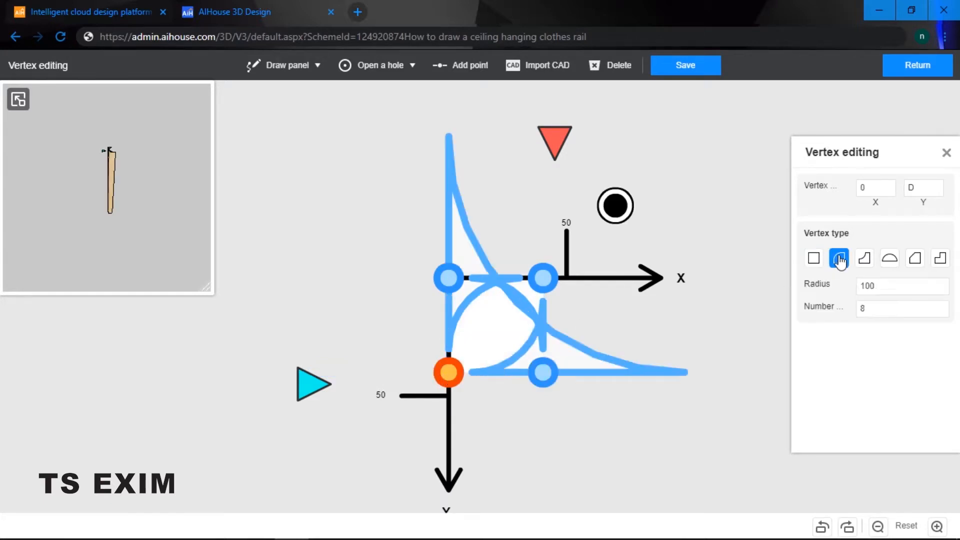
drag(895, 288, 841, 295)
text(30)
key(Return)
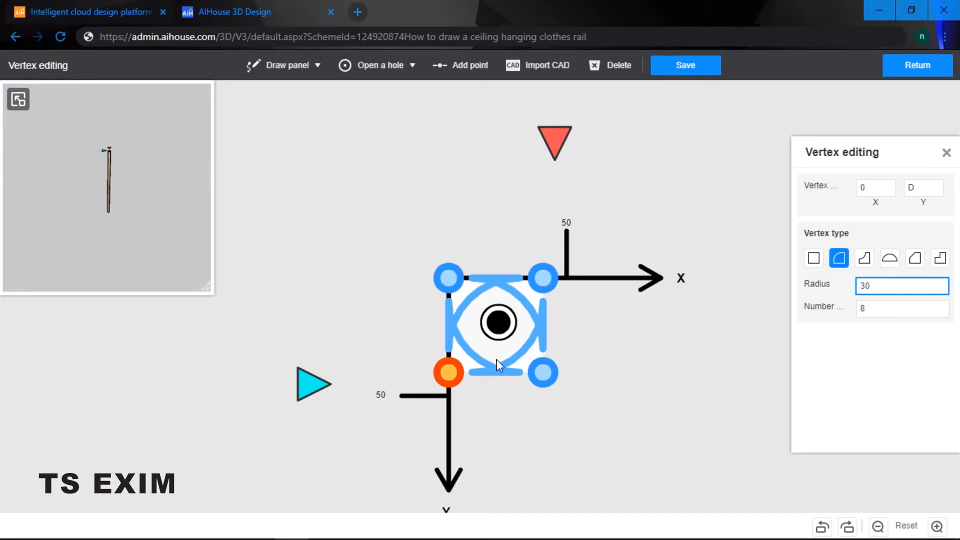
click(695, 75)
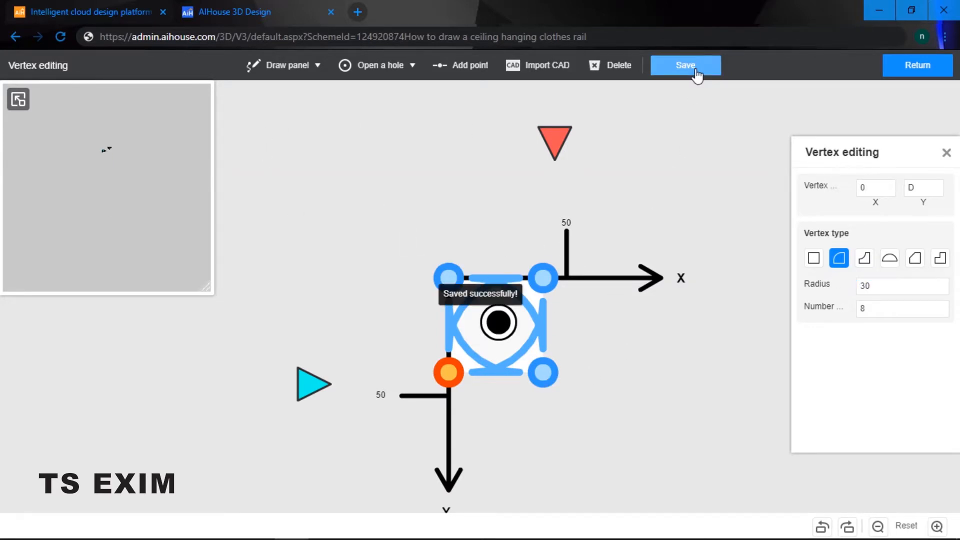
click(891, 65)
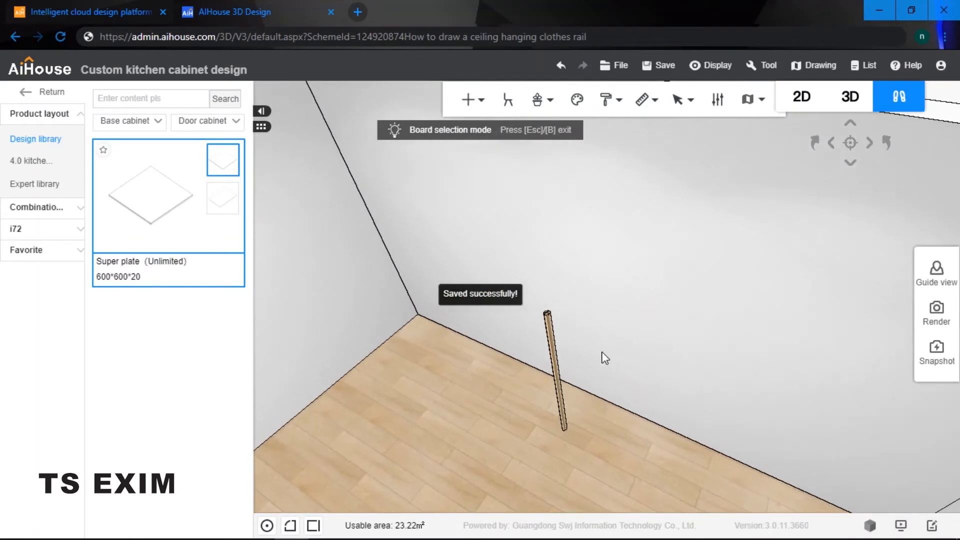
Move the rounded post away from the back wall with three-axis movement and leave the movement mode
click(559, 343)
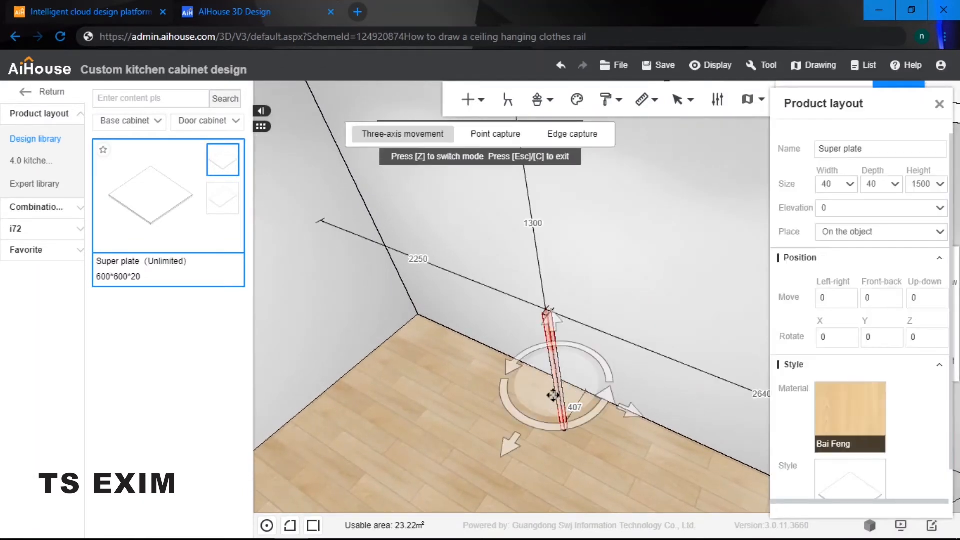
drag(553, 395, 478, 420)
drag(591, 450, 647, 324)
click(608, 416)
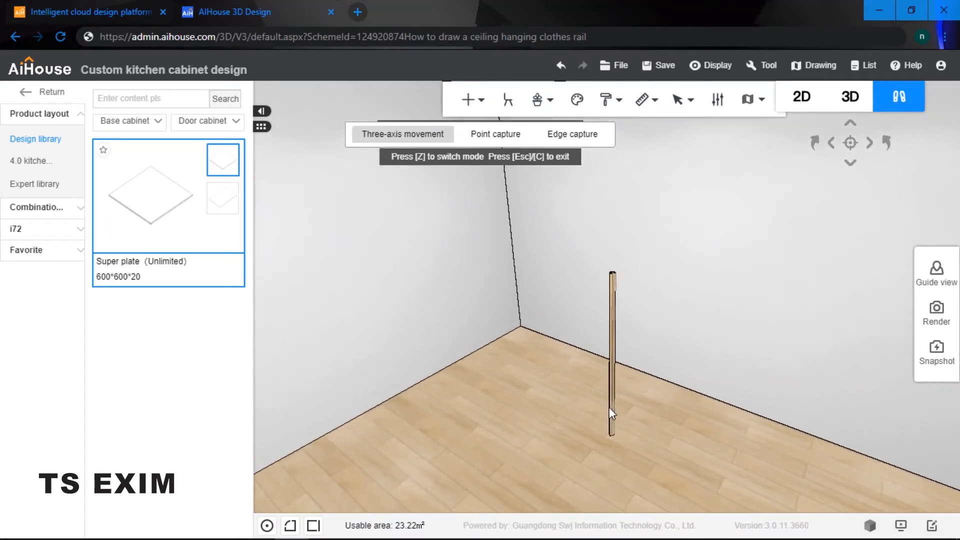
key(Escape)
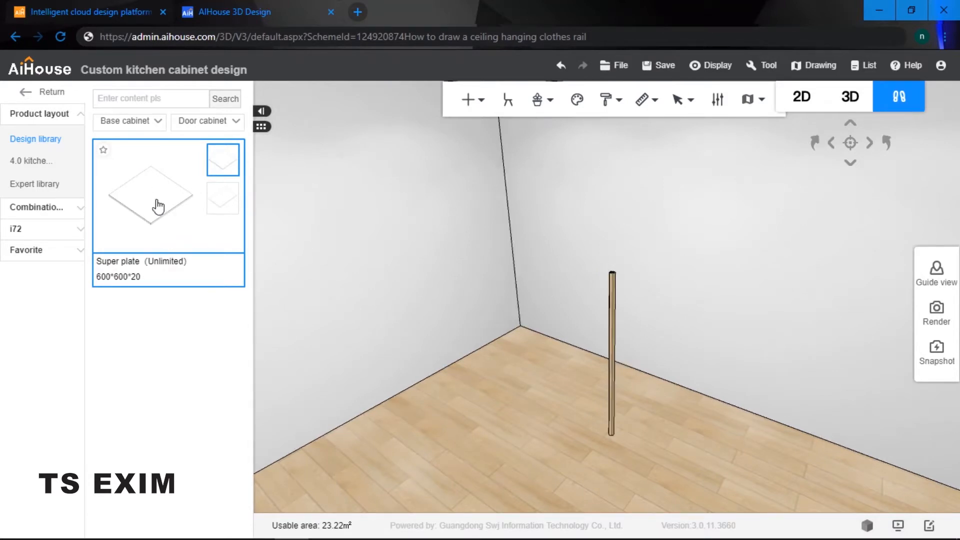
Place a second Super plate on the floor about 1438 mm from the left wall and 1350 mm from the back wall
drag(161, 225, 526, 466)
drag(467, 401, 560, 414)
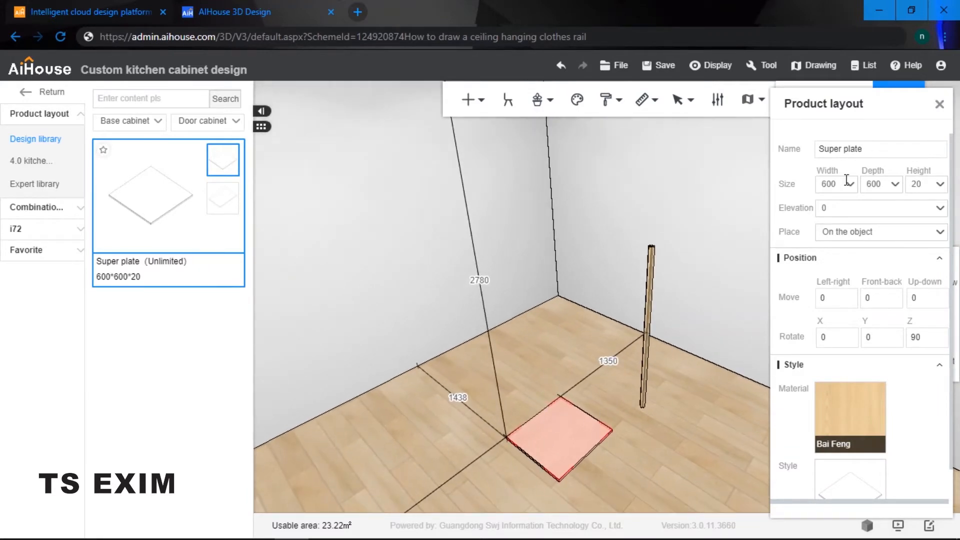
Resize the second Super plate to 120 width, 120 depth and 40 height, then deselect it
drag(846, 181, 800, 185)
text(120)
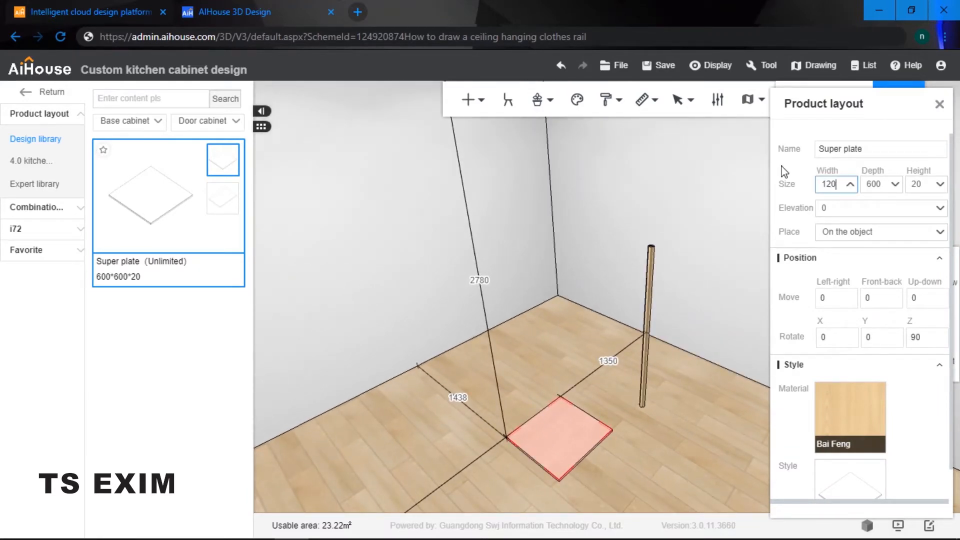
key(Return)
key(Tab)
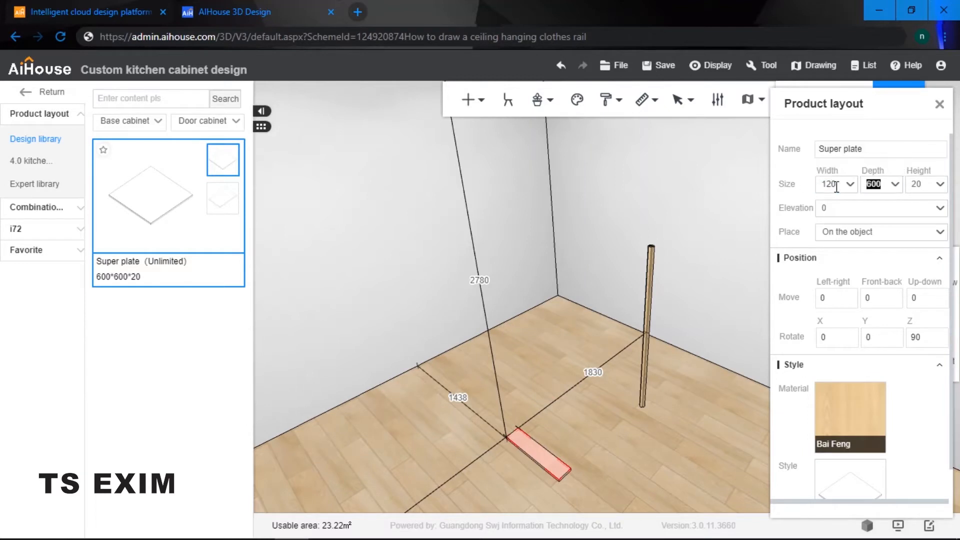
text(120)
key(Return)
key(Tab)
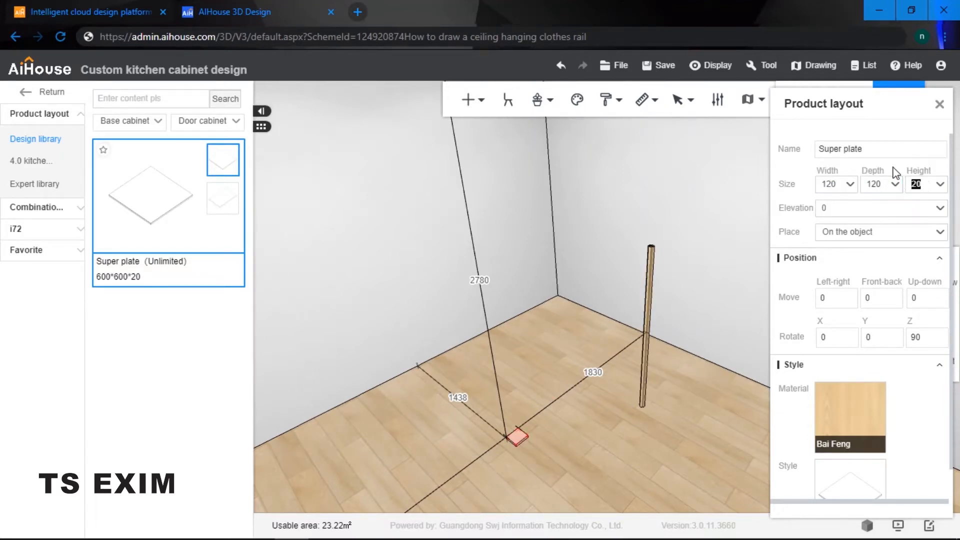
text(40)
key(Return)
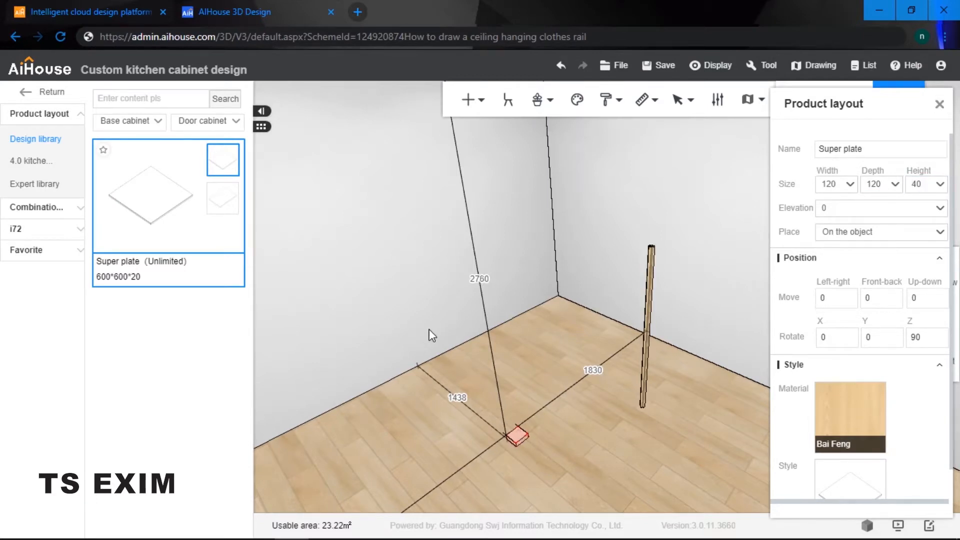
click(508, 337)
Select the small 120 × 120 plate in board selection mode and open it for panel point editing
scroll(520, 356, up, 3)
middle_drag(542, 392, 574, 376)
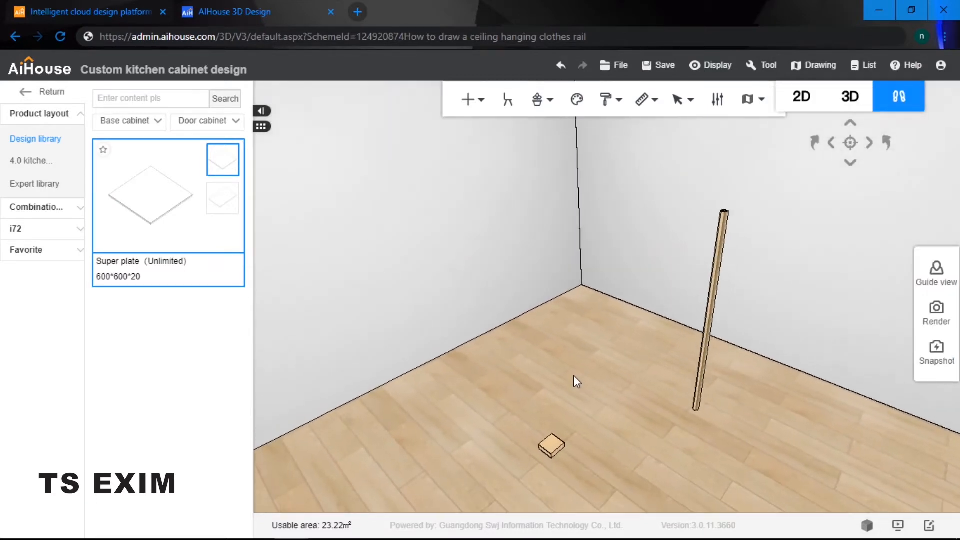
scroll(574, 376, up, 2)
middle_drag(571, 423, 583, 370)
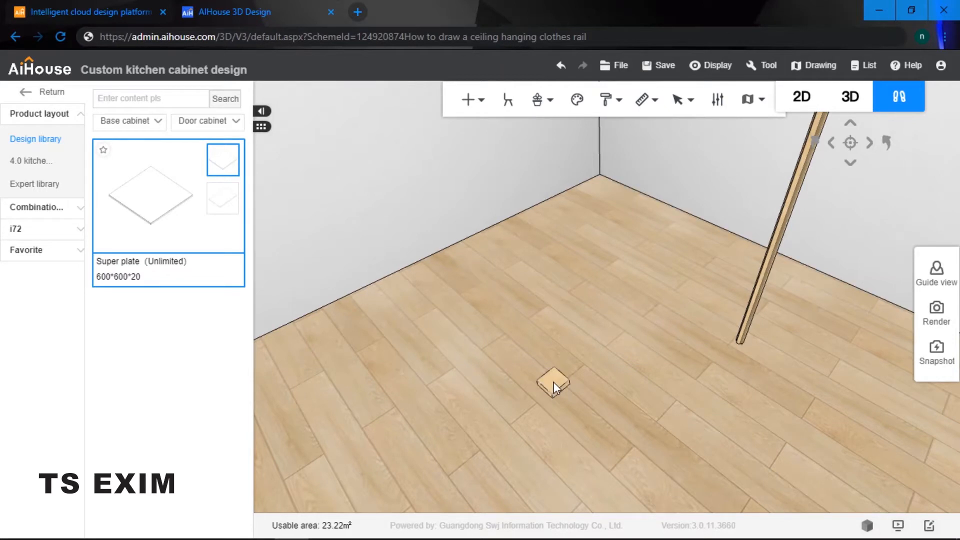
click(553, 382)
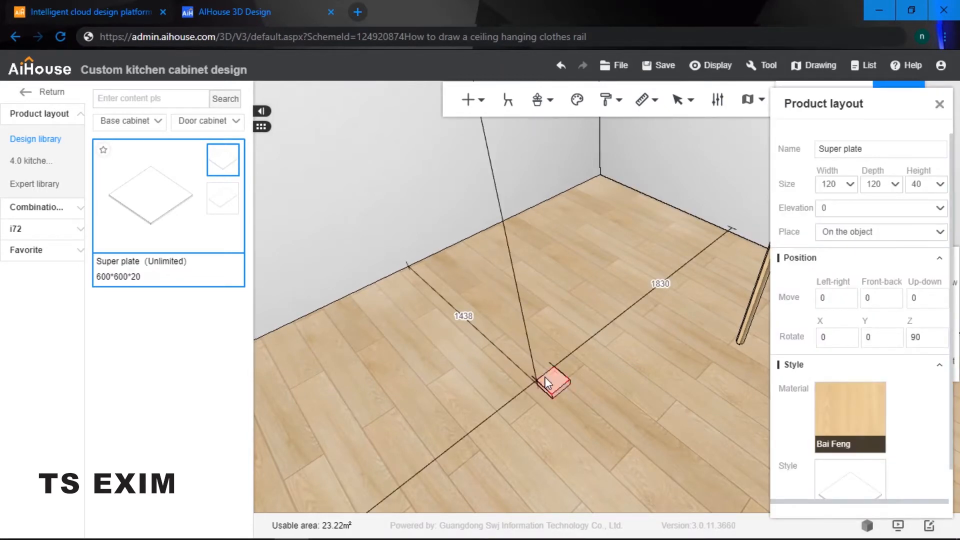
key(b)
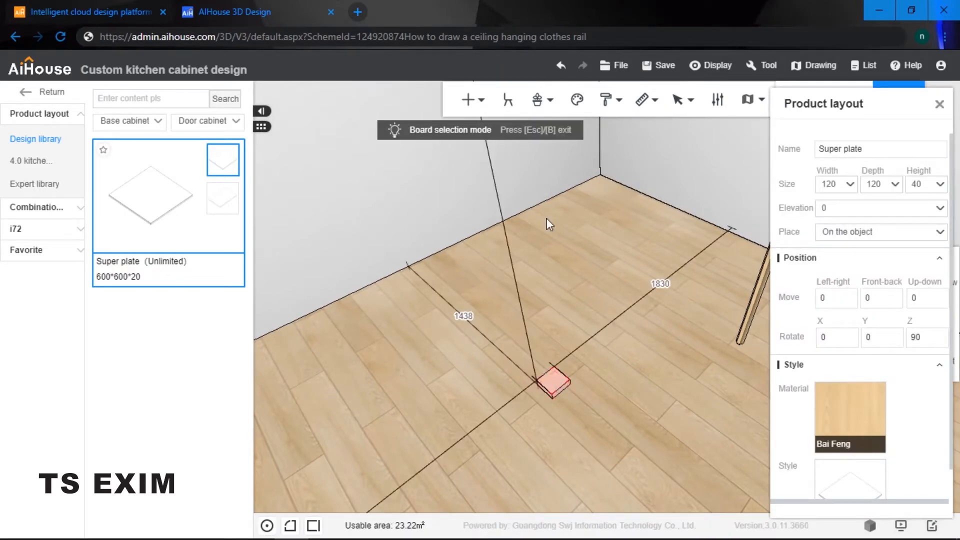
right_click(554, 380)
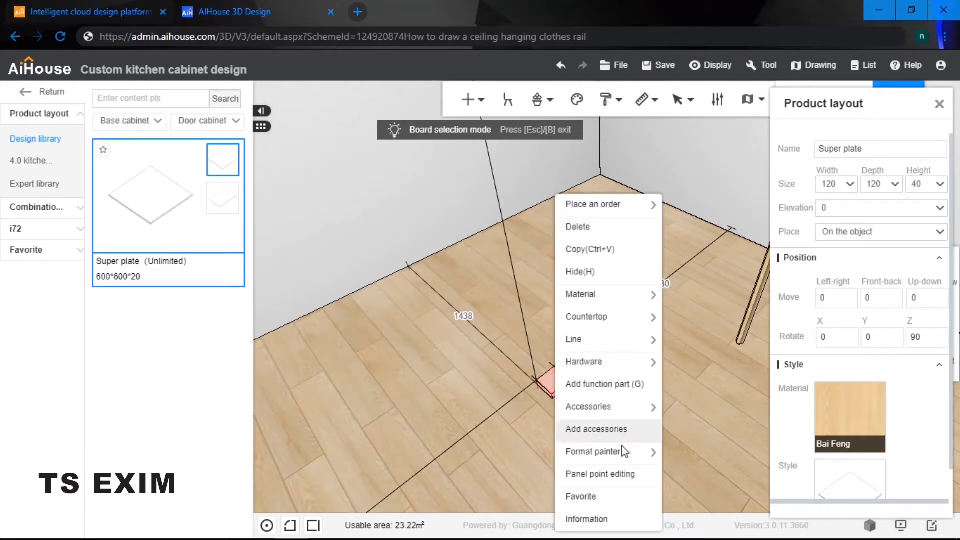
click(604, 479)
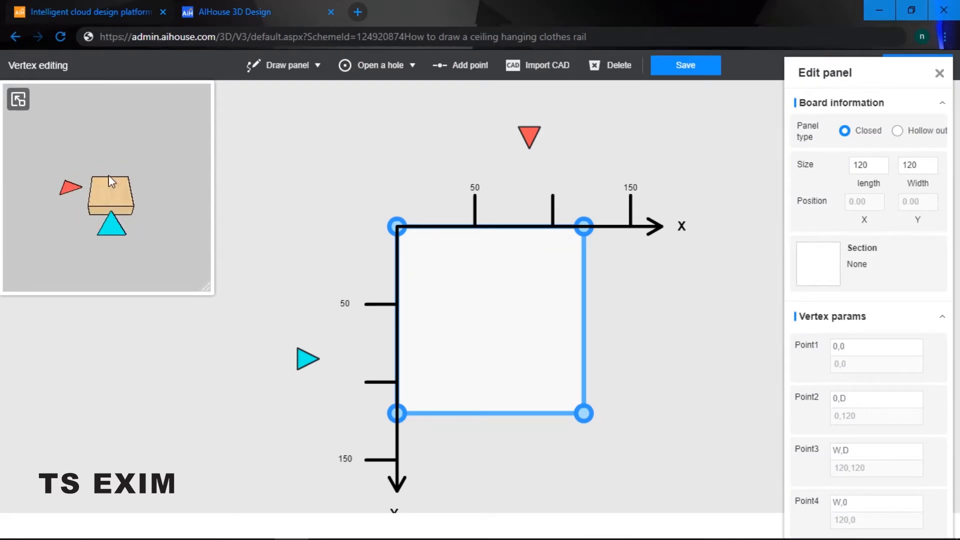
Round the small plate's vertices at 0,0 and W,0 with a radius of 60 each
click(396, 227)
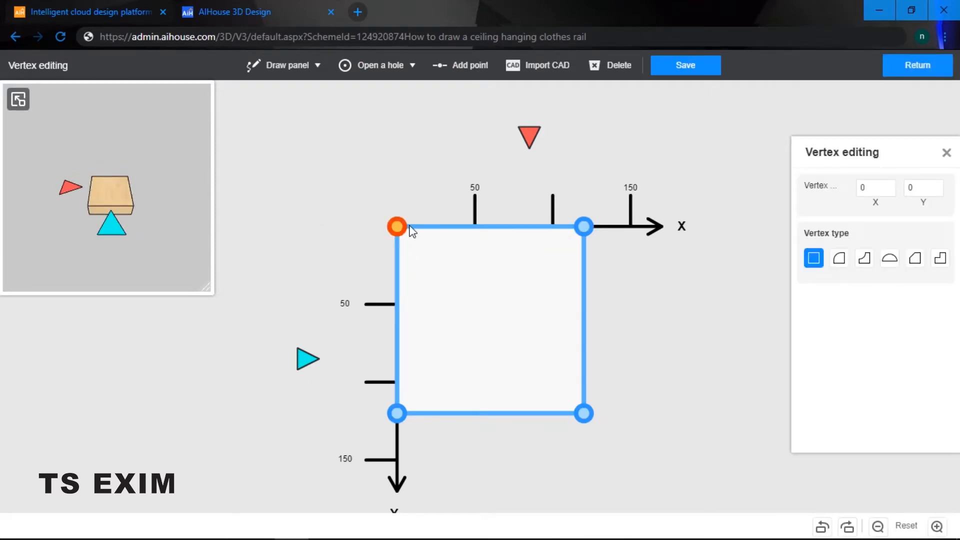
click(839, 259)
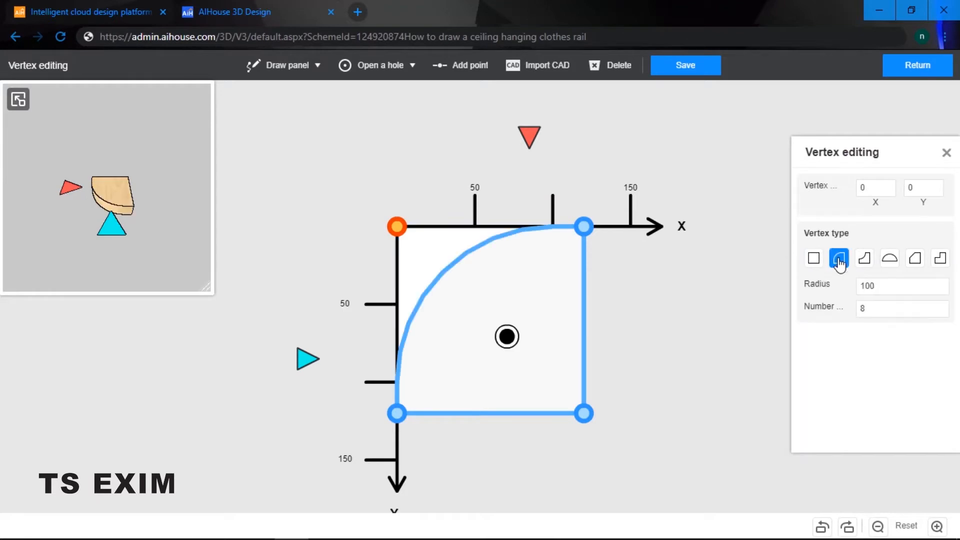
drag(878, 285, 847, 286)
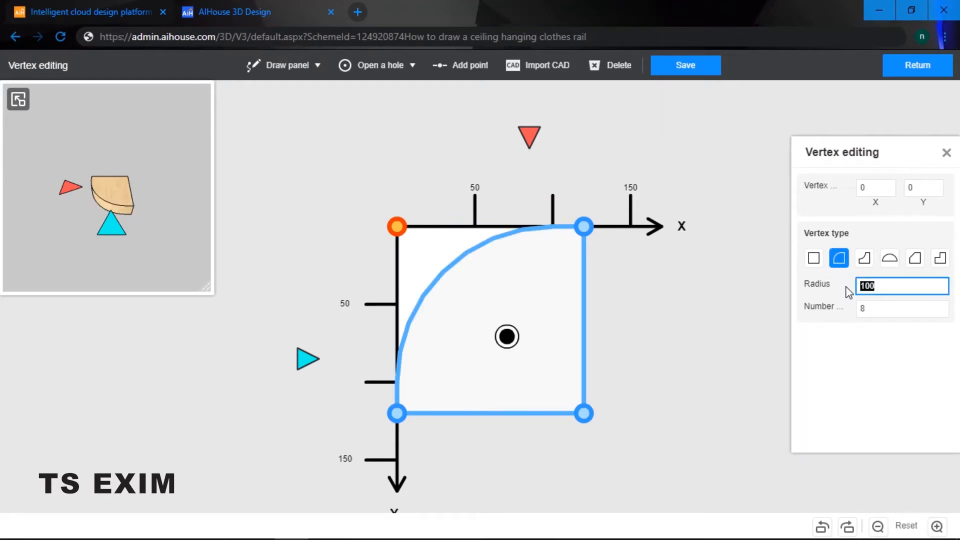
text(60)
key(Return)
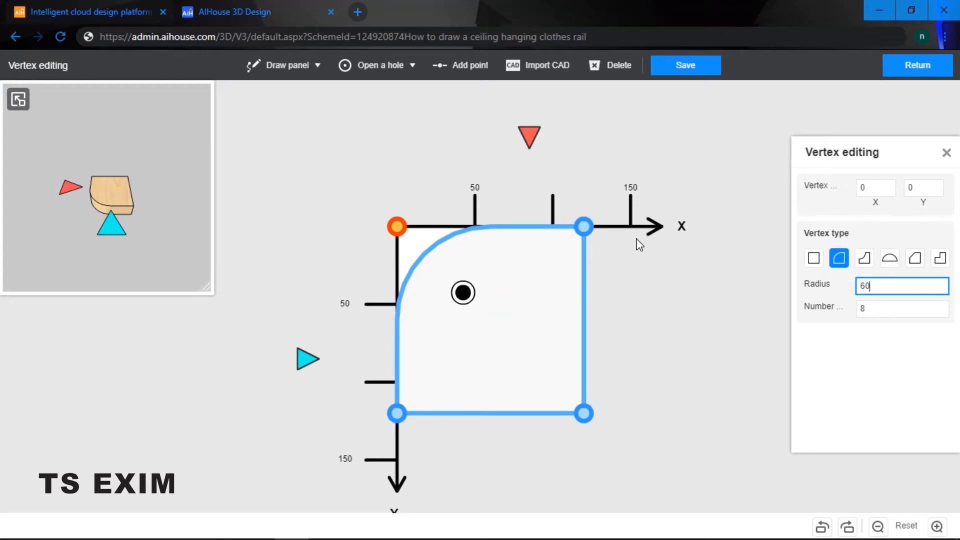
click(585, 228)
click(845, 262)
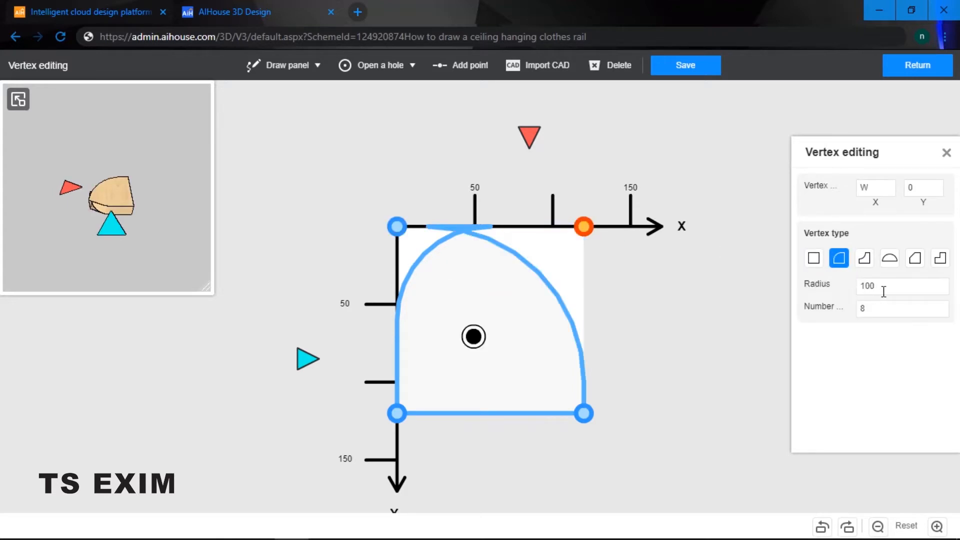
drag(880, 290, 850, 296)
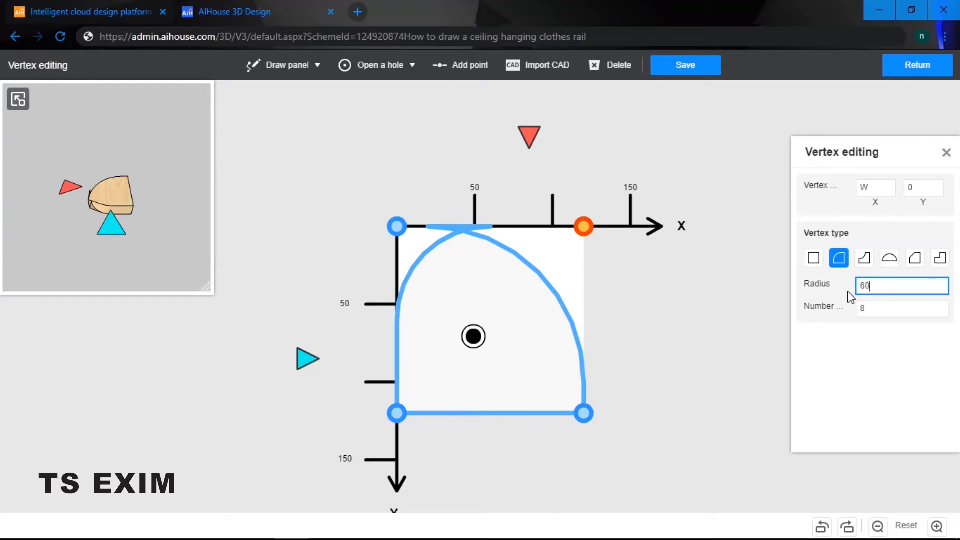
key(Return)
Round the small plate's vertices at 0,D and W,D with radius 60 to complete the circular outline
click(397, 413)
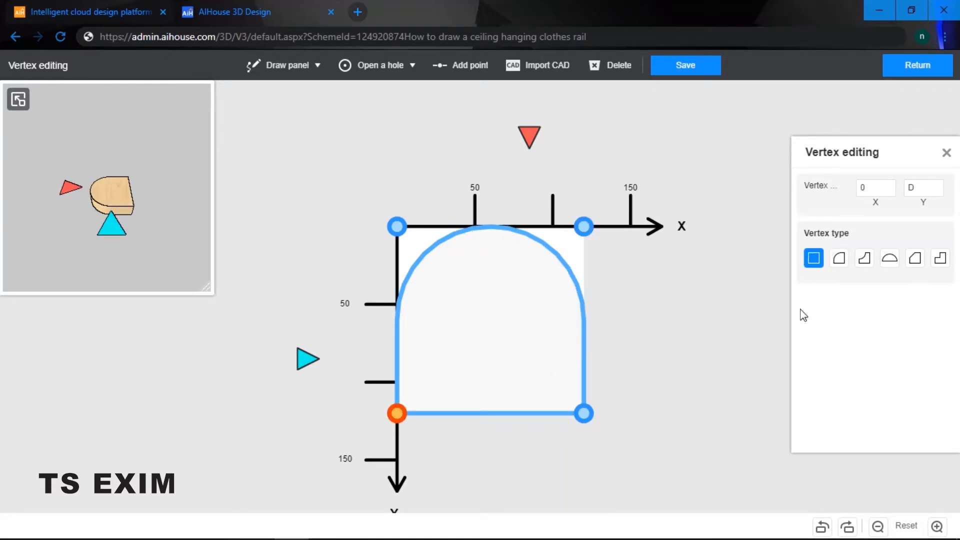
click(839, 259)
drag(892, 287, 835, 295)
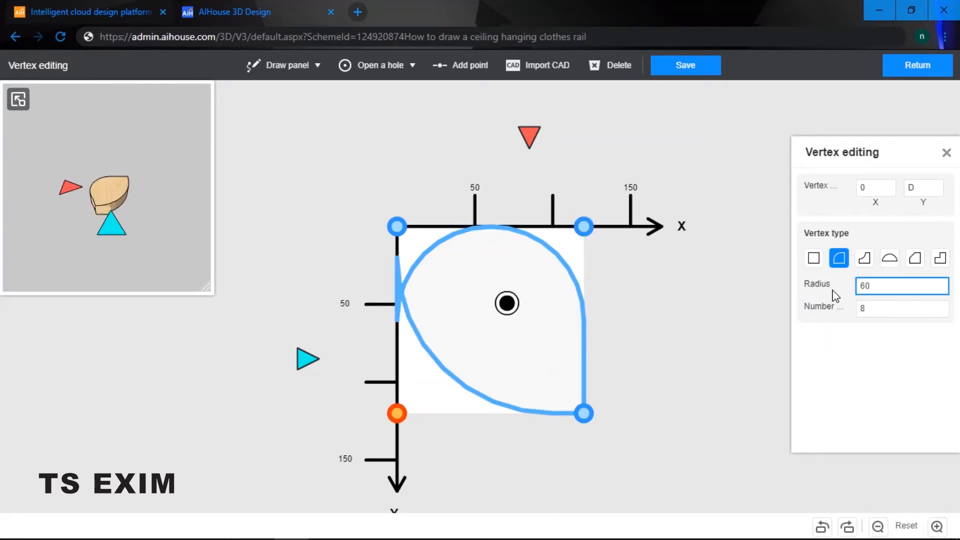
text(60)
key(Return)
click(584, 413)
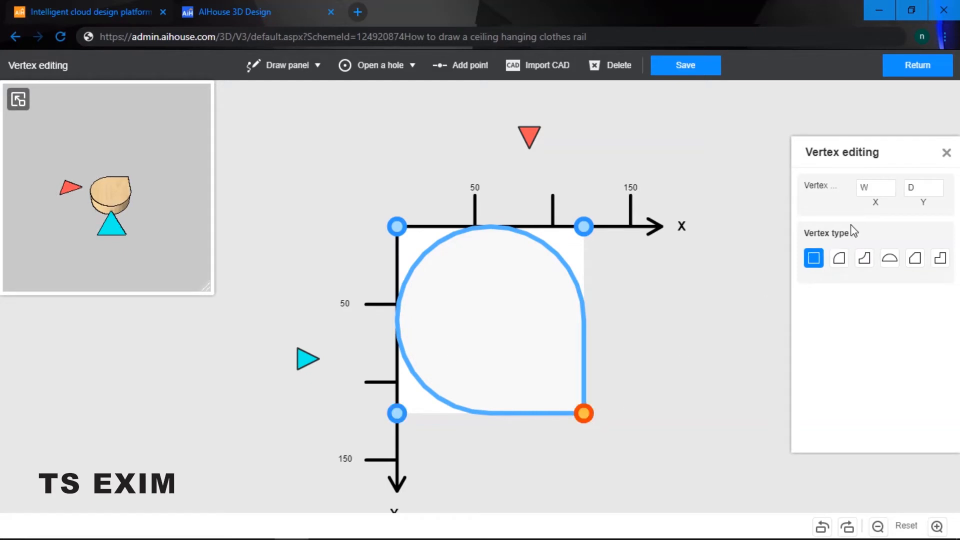
click(840, 261)
drag(877, 289, 851, 298)
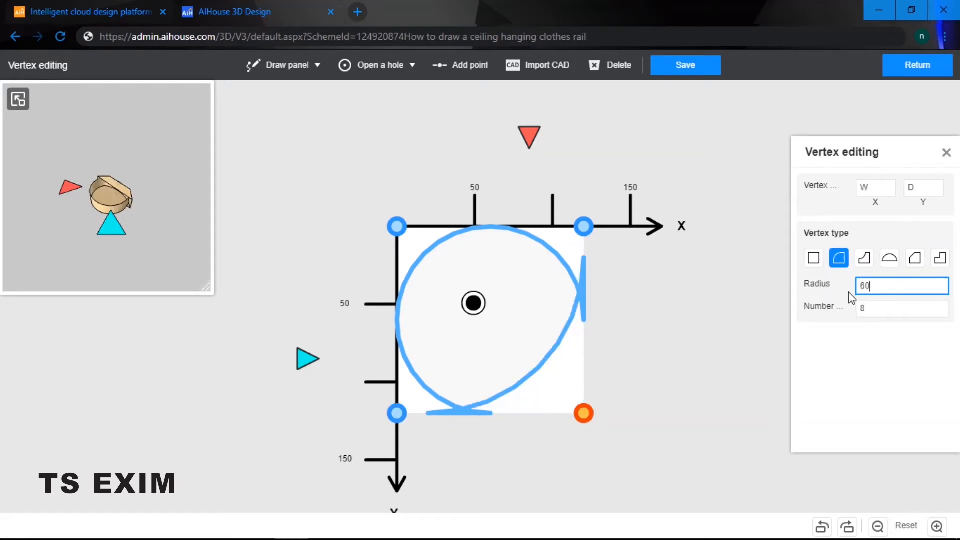
text(60)
key(Return)
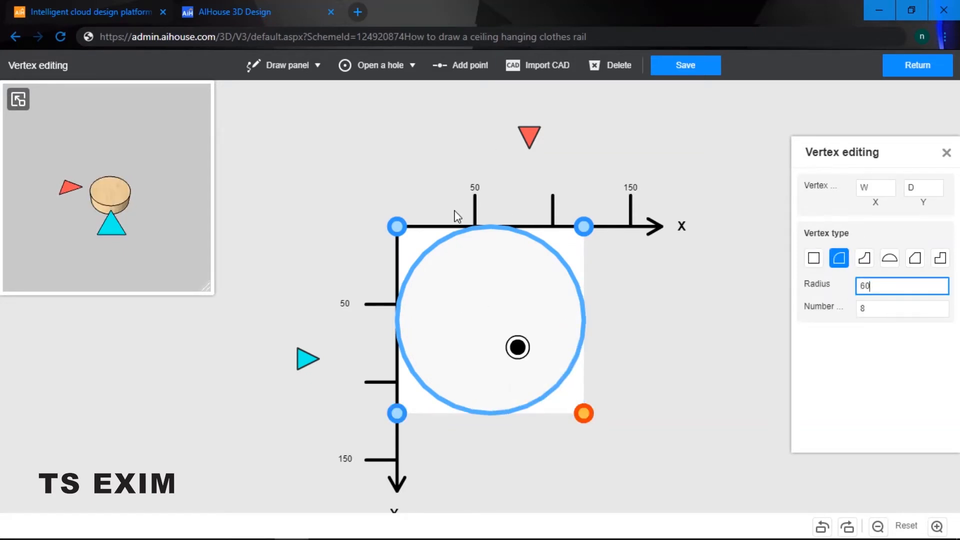
Save the circular panel and return to the room
mouse_move(133, 212)
mouse_down()
mouse_move(128, 250)
mouse_move(134, 210)
mouse_up()
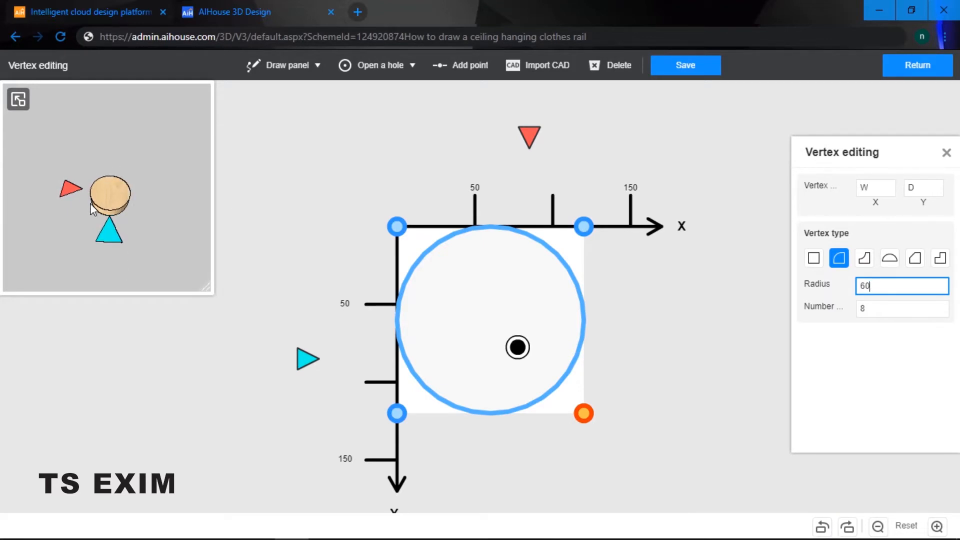
click(699, 75)
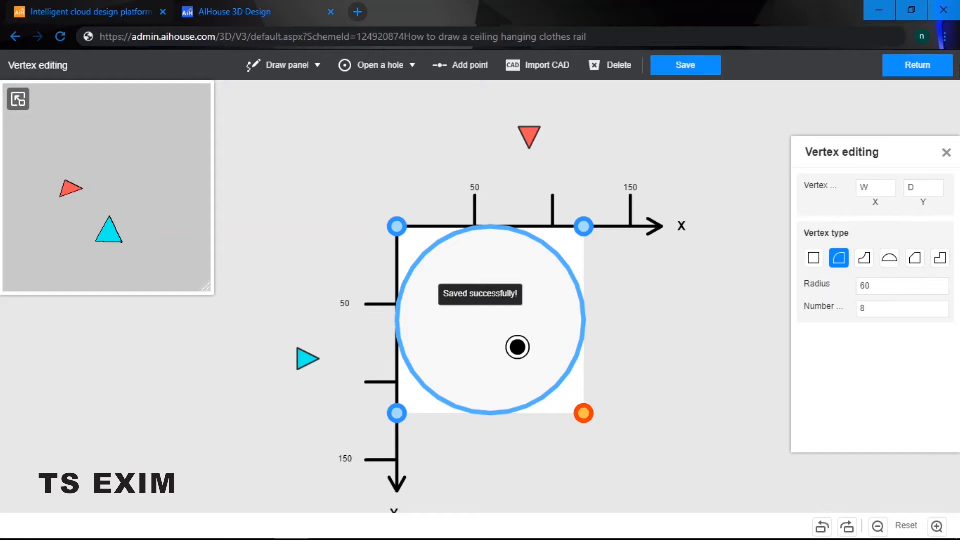
click(931, 70)
Select the 1500 high post in three-axis movement mode and set its elevation to 40
click(554, 382)
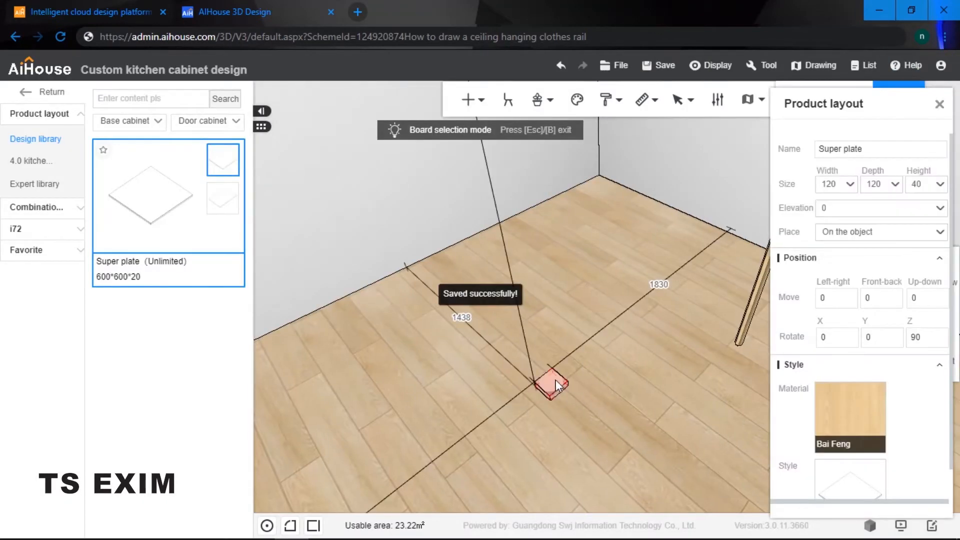
drag(557, 387, 697, 374)
click(749, 364)
click(656, 311)
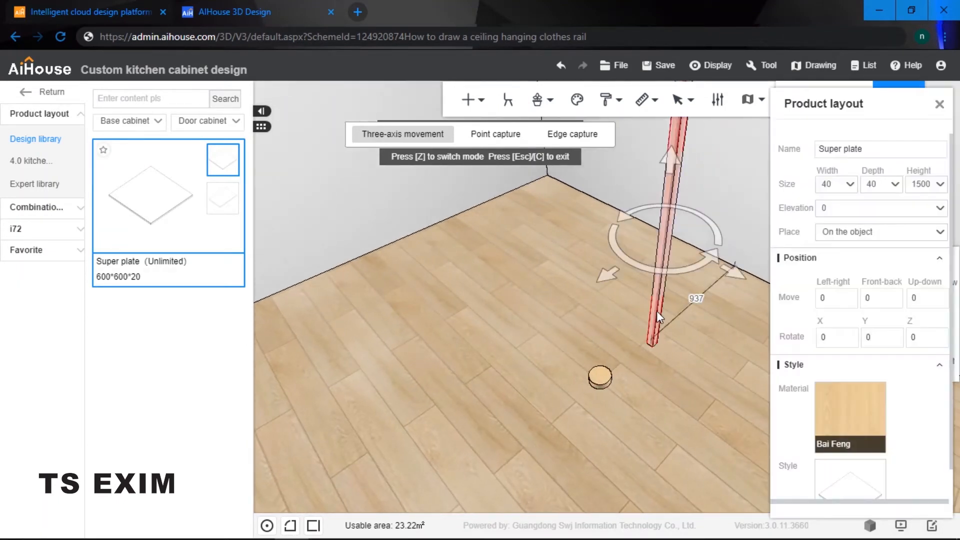
click(821, 209)
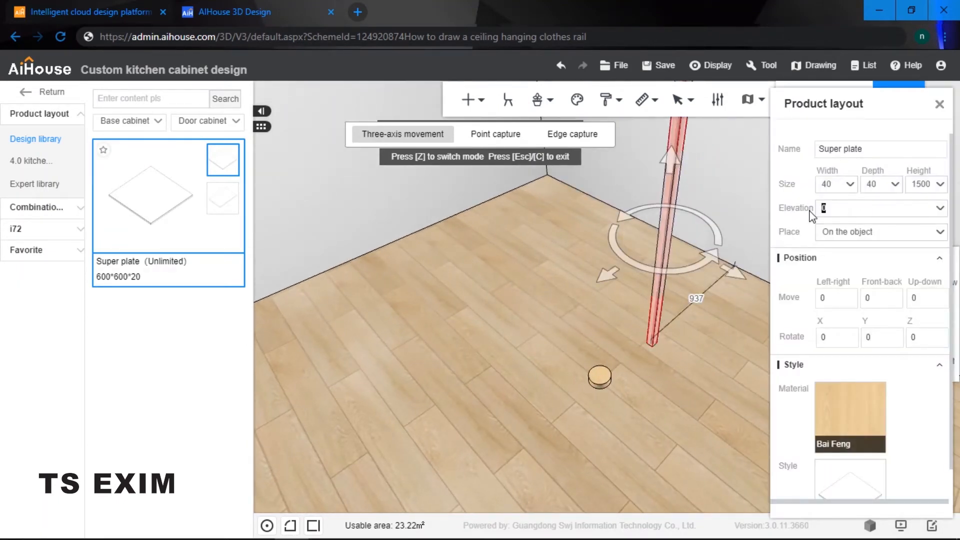
text(40)
key(Return)
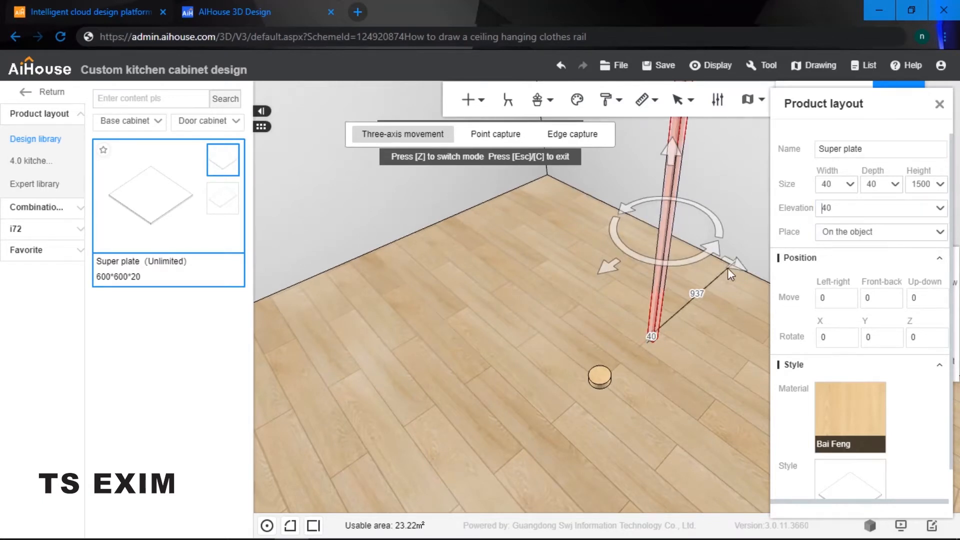
Move the raised post along both horizontal axes onto the round base plate, centring it over the disc
drag(611, 269, 525, 317)
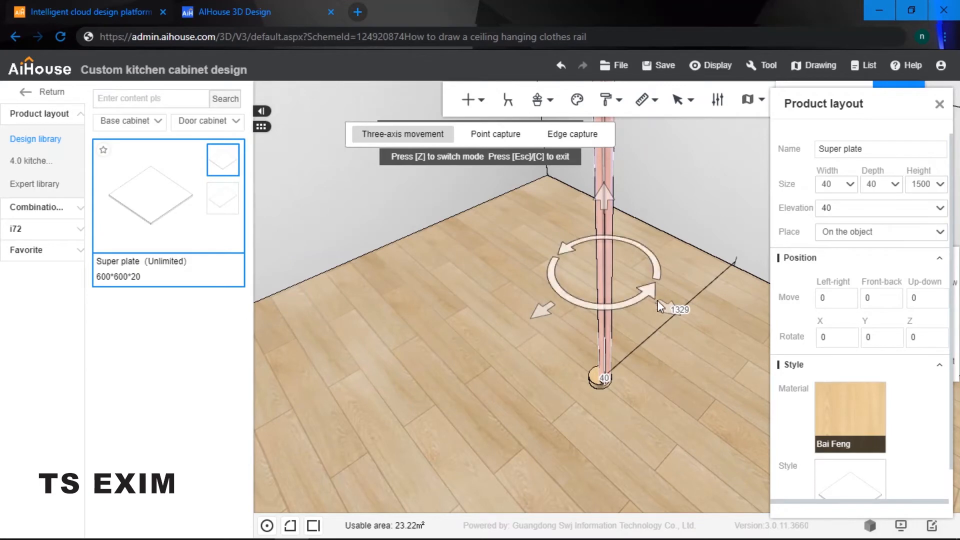
drag(692, 270, 619, 353)
click(662, 352)
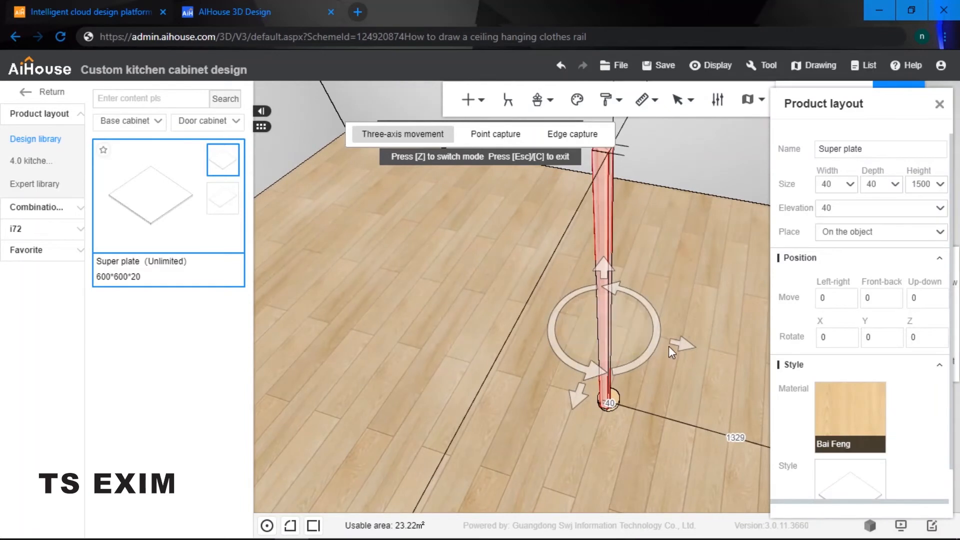
drag(683, 353, 684, 358)
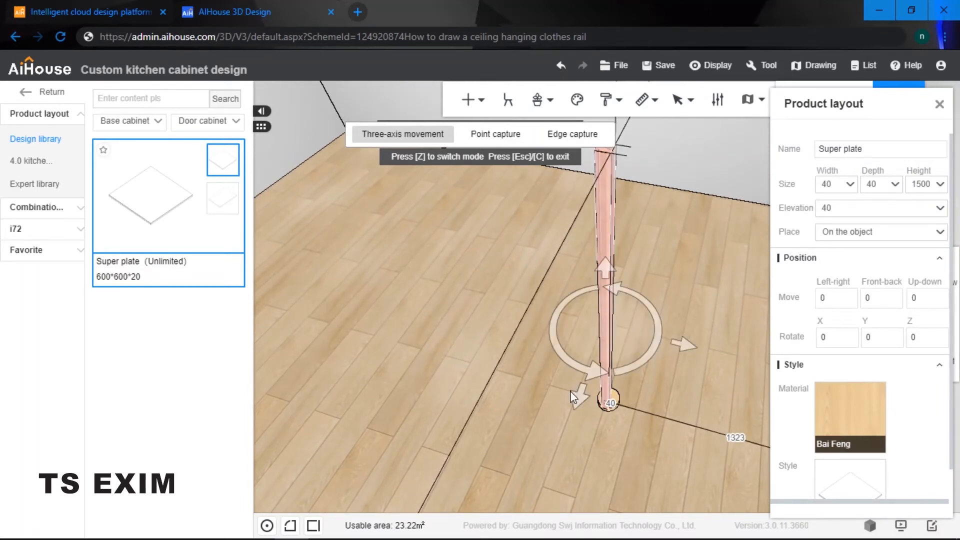
drag(577, 400, 580, 392)
Copy the round base plate and move the copy sideways to about 1799 mm from the right wall
drag(667, 382, 653, 326)
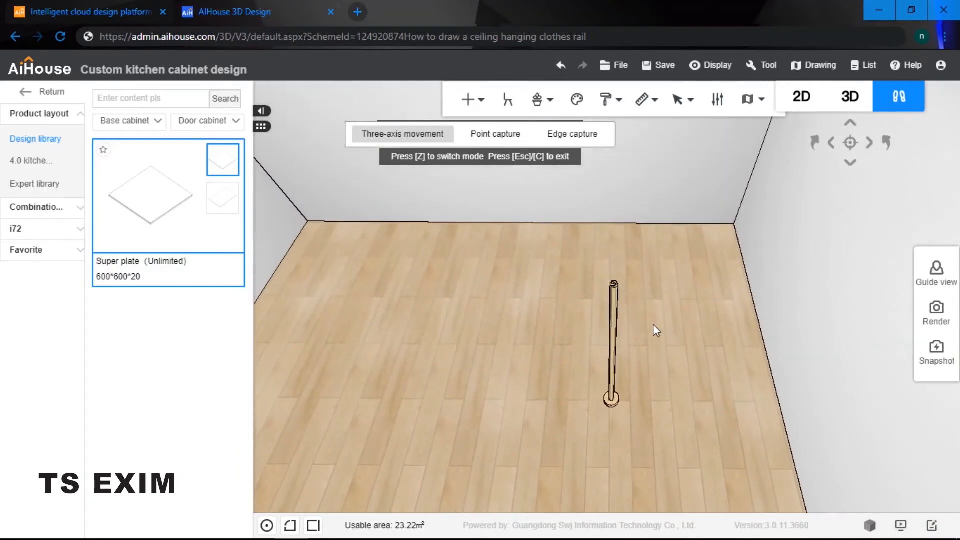
click(615, 403)
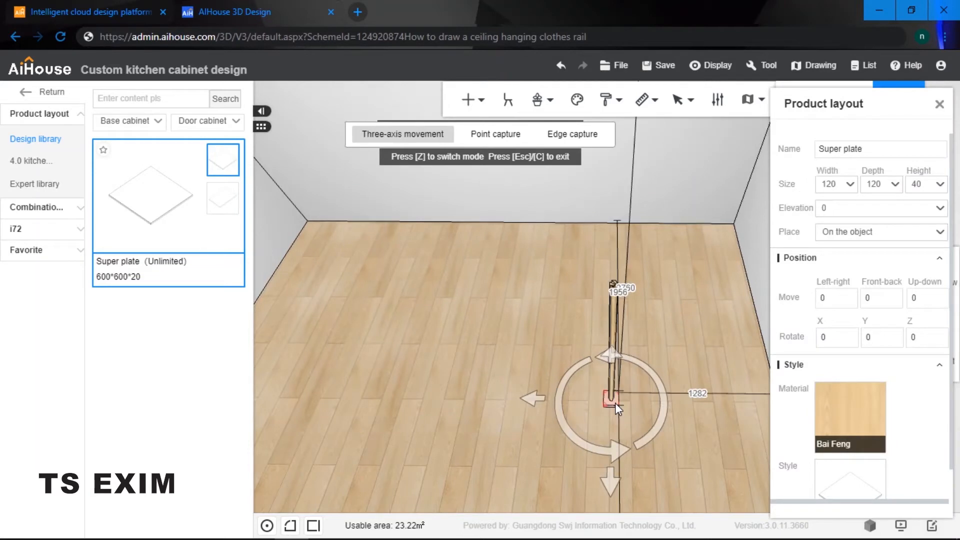
drag(615, 403, 616, 418)
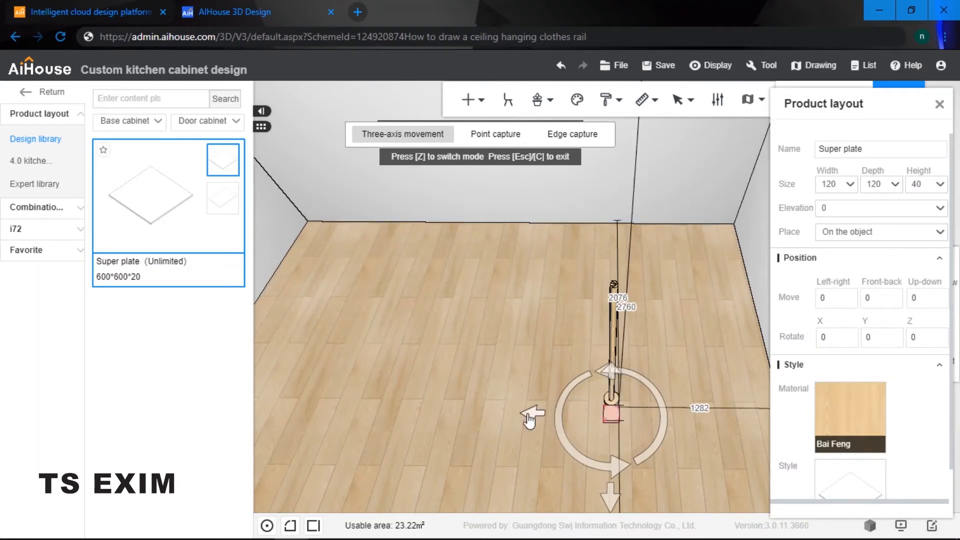
drag(530, 420, 464, 419)
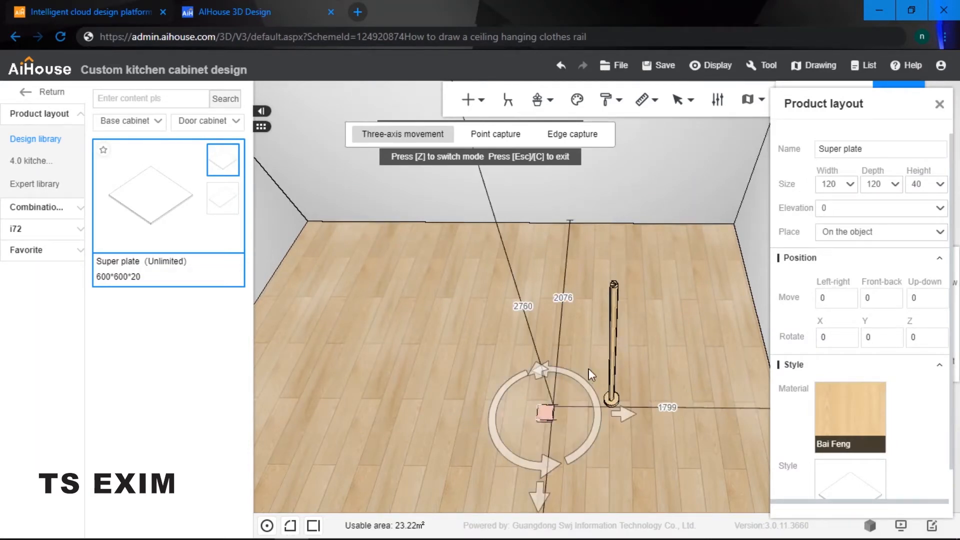
Copy the 1500 high post onto the second round base plate and centre the copy over the disc
click(613, 345)
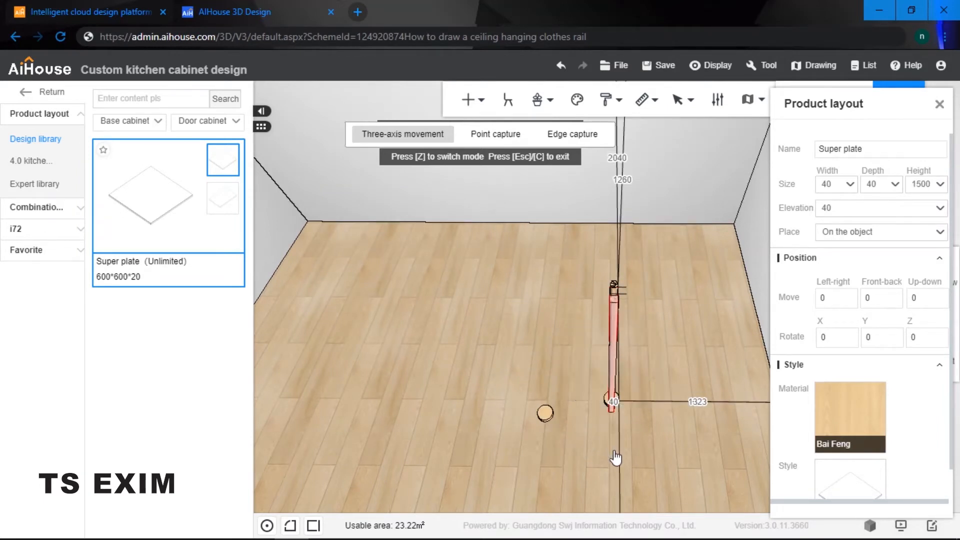
drag(533, 382, 450, 378)
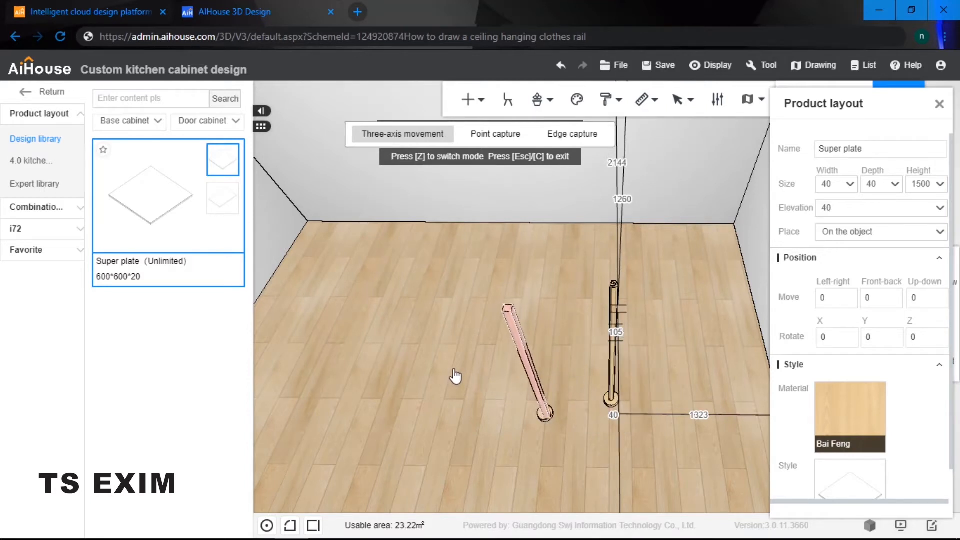
drag(586, 403, 644, 429)
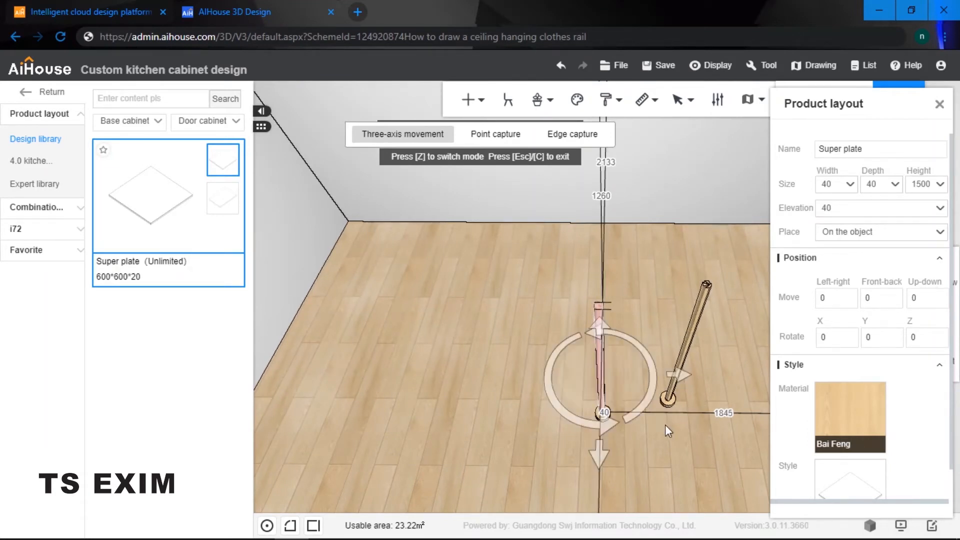
drag(665, 424, 709, 397)
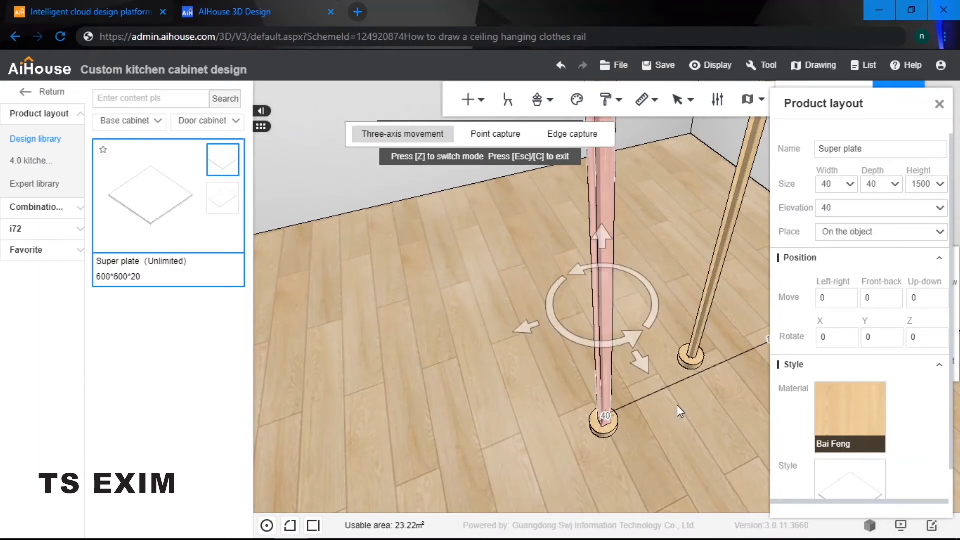
drag(677, 405, 656, 458)
Combine the original post with its round base and save the combination as a favourite in My collection
click(593, 376)
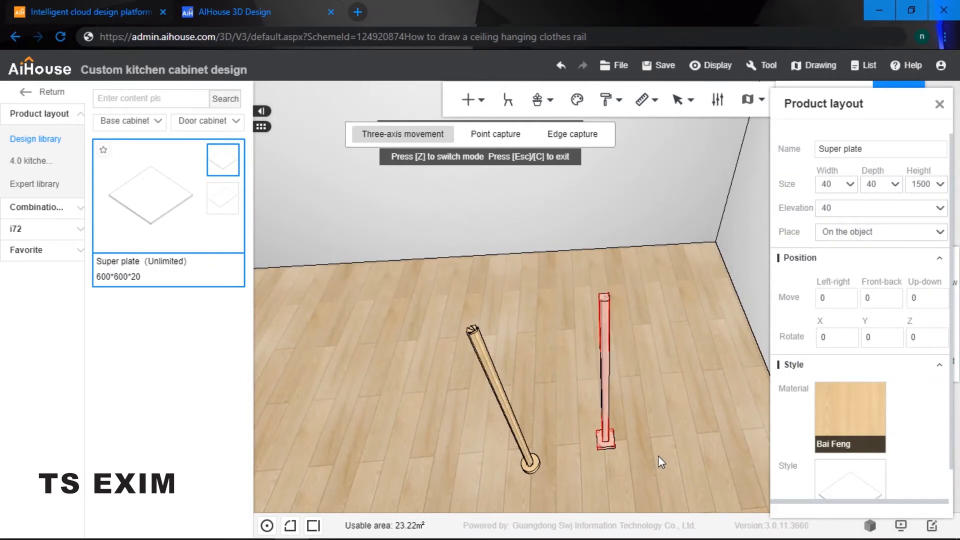
click(831, 406)
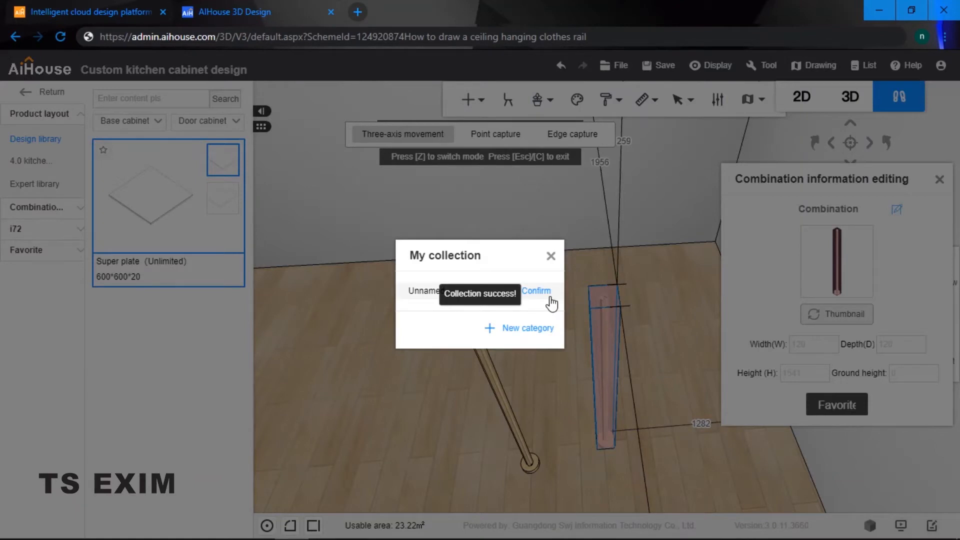
click(536, 291)
click(515, 329)
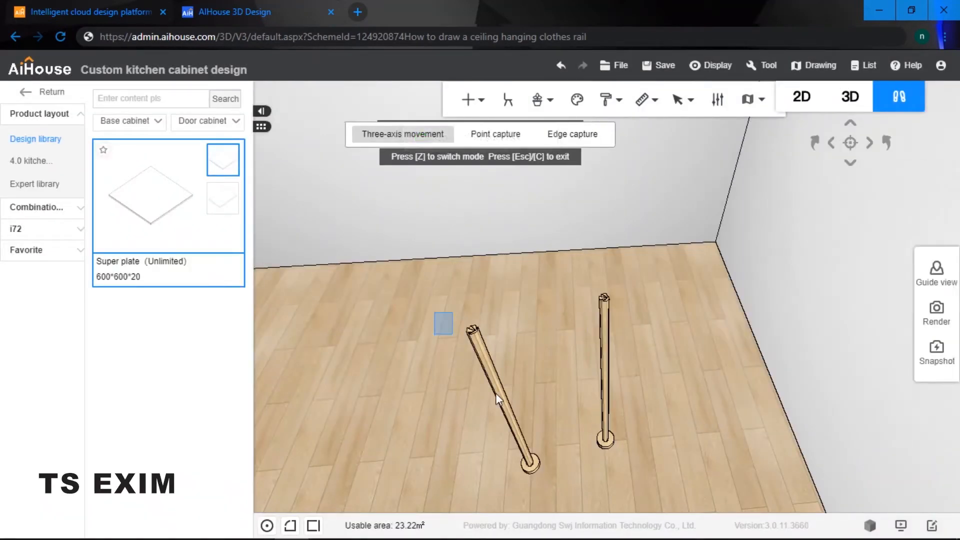
Combine the copied post with its round base and save this second combination as a favourite in My collection
drag(496, 393, 567, 492)
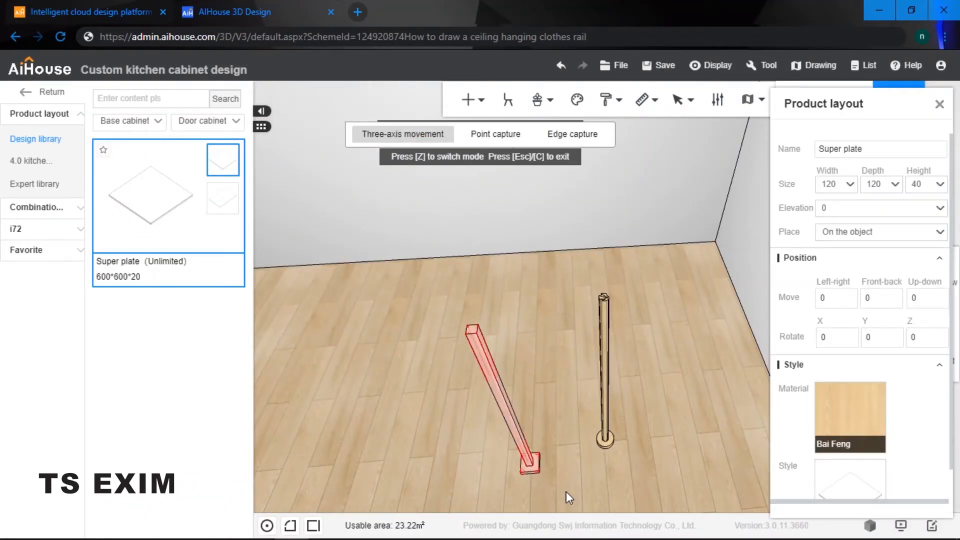
click(829, 406)
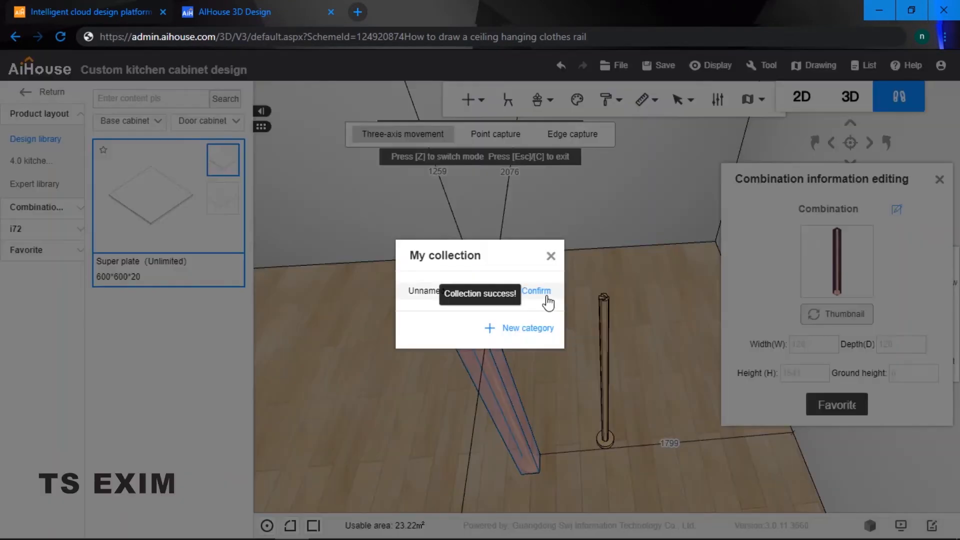
click(536, 291)
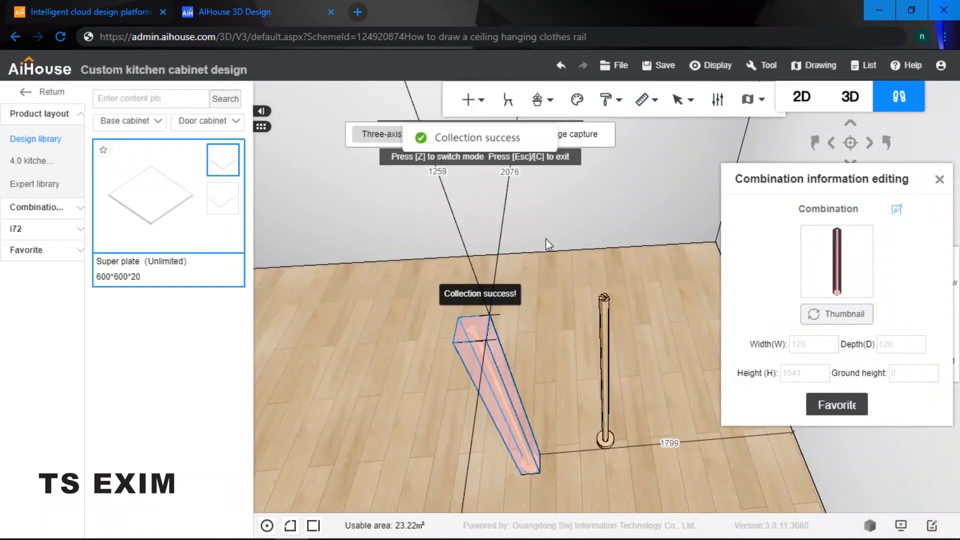
click(541, 233)
Rotate the copied post combination in three-axis rotation mode until it lies horizontally with its base facing the left wall
drag(660, 249, 750, 306)
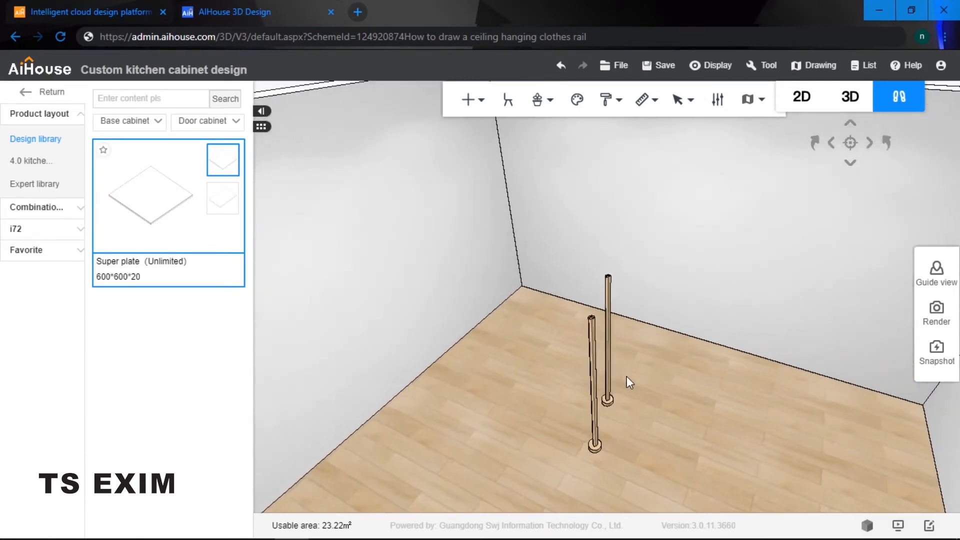
click(586, 378)
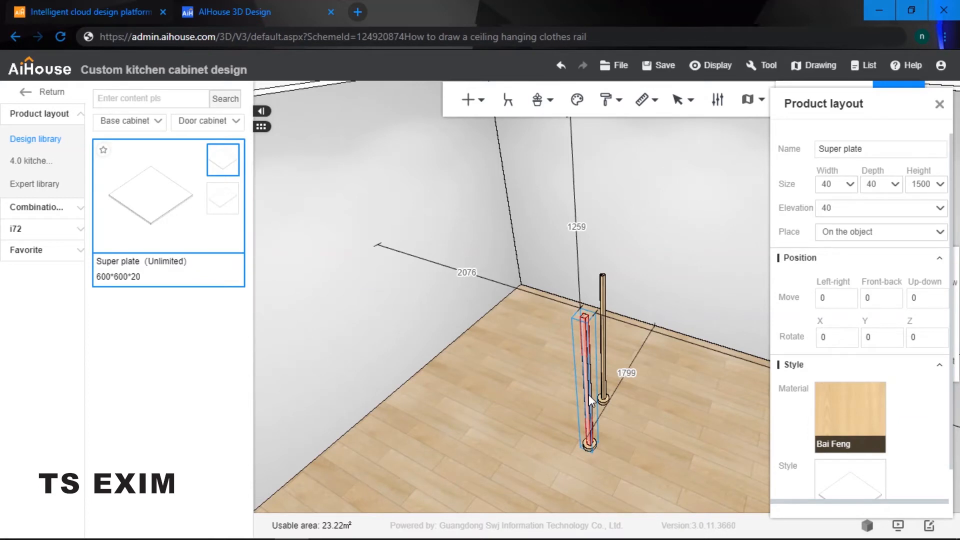
key(c)
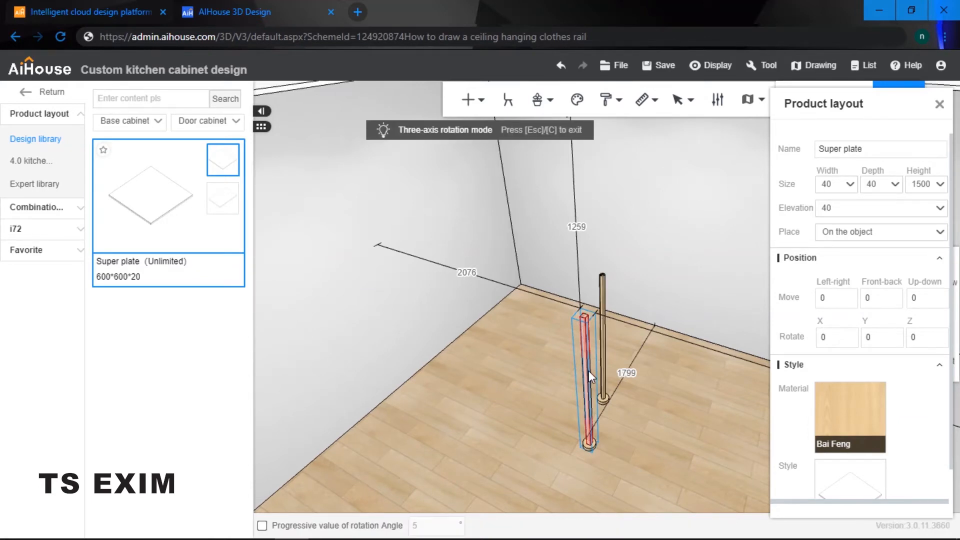
click(589, 371)
drag(592, 358, 625, 409)
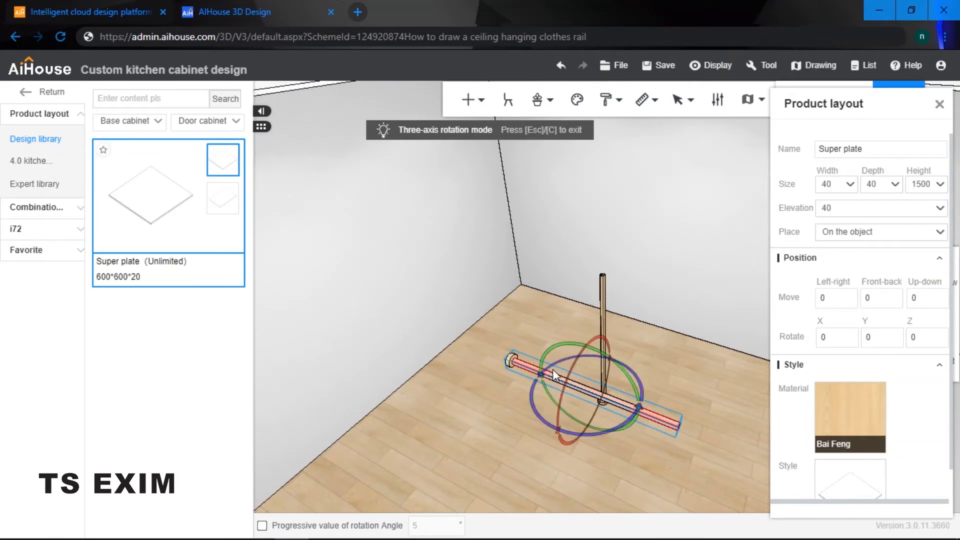
click(483, 341)
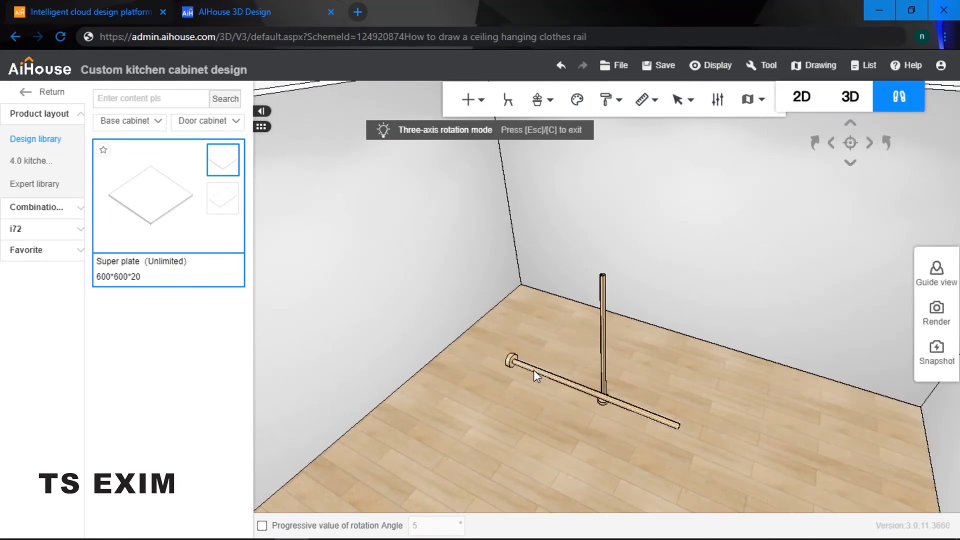
Set the horizontal rail's distance from the left wall to 0 so its base sits against the wall
click(534, 371)
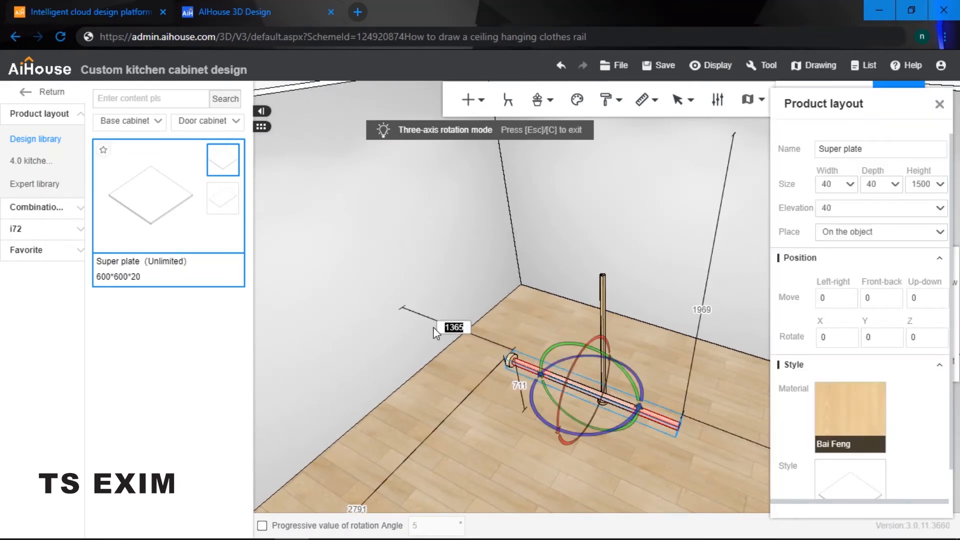
text(0)
key(Return)
click(453, 216)
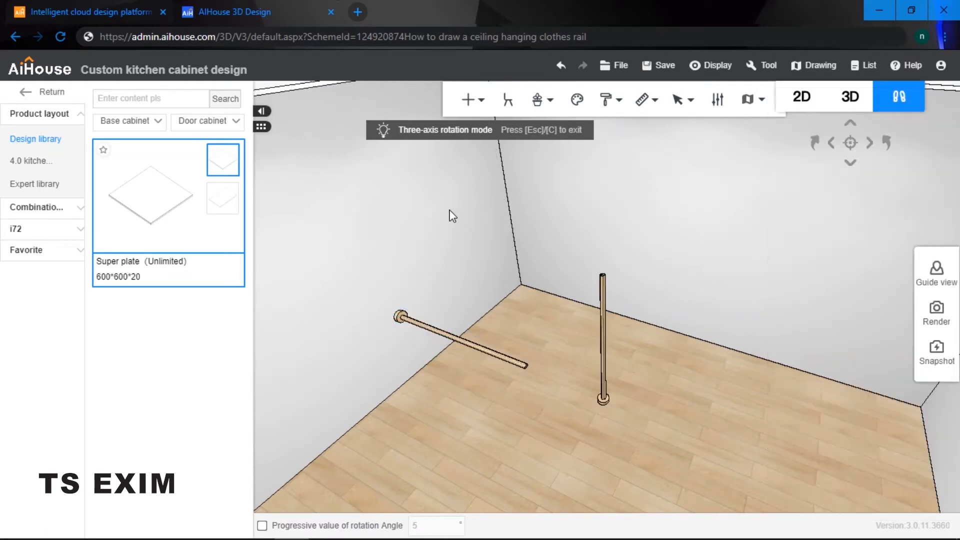
Set the horizontal rail's distance below the ceiling to 1500
drag(453, 216, 533, 395)
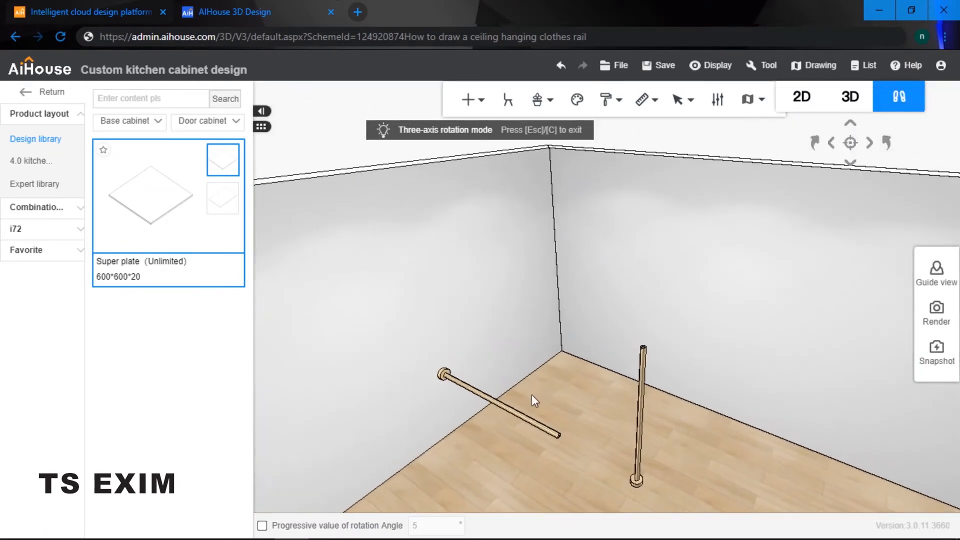
click(497, 401)
drag(569, 326, 541, 323)
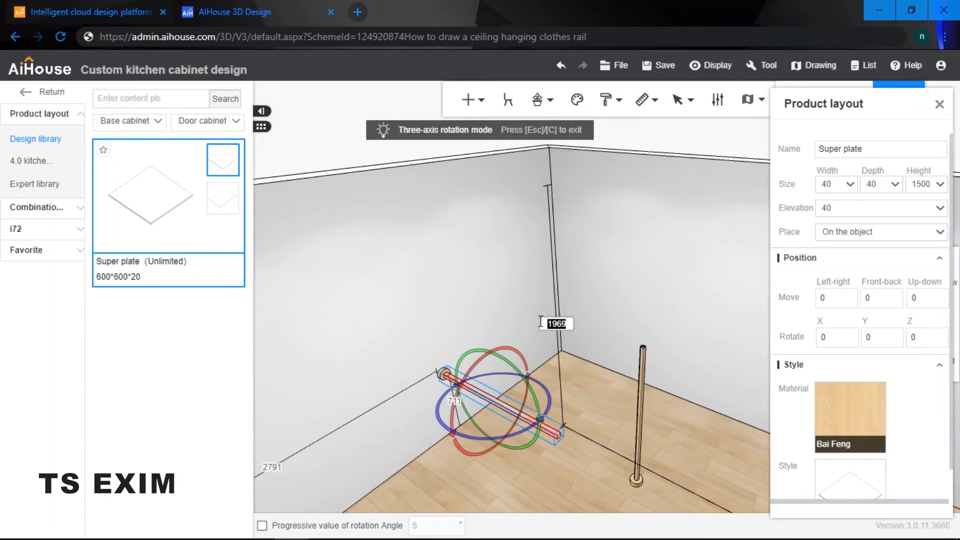
text(1500)
key(Return)
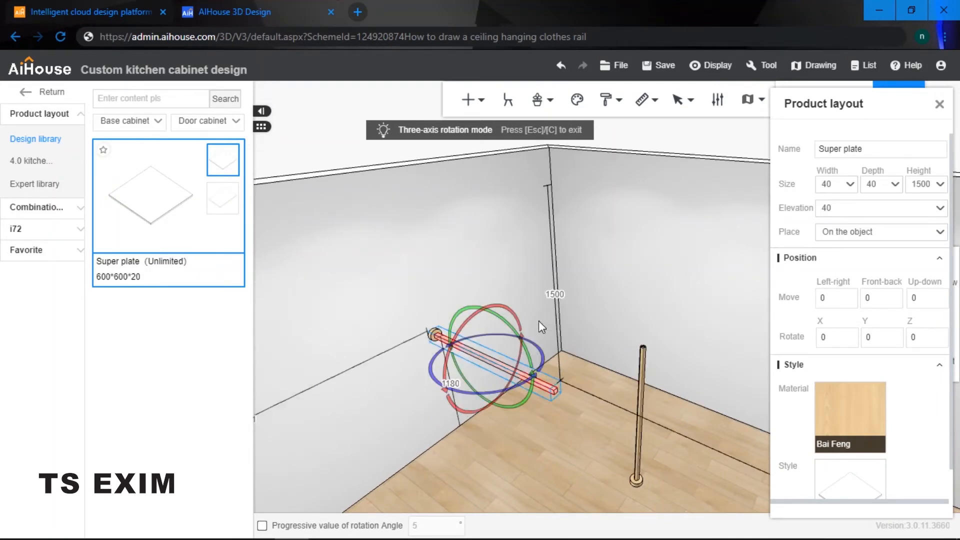
click(607, 344)
Rotate the upright post combination upside down so its round base is at the upper end
click(600, 381)
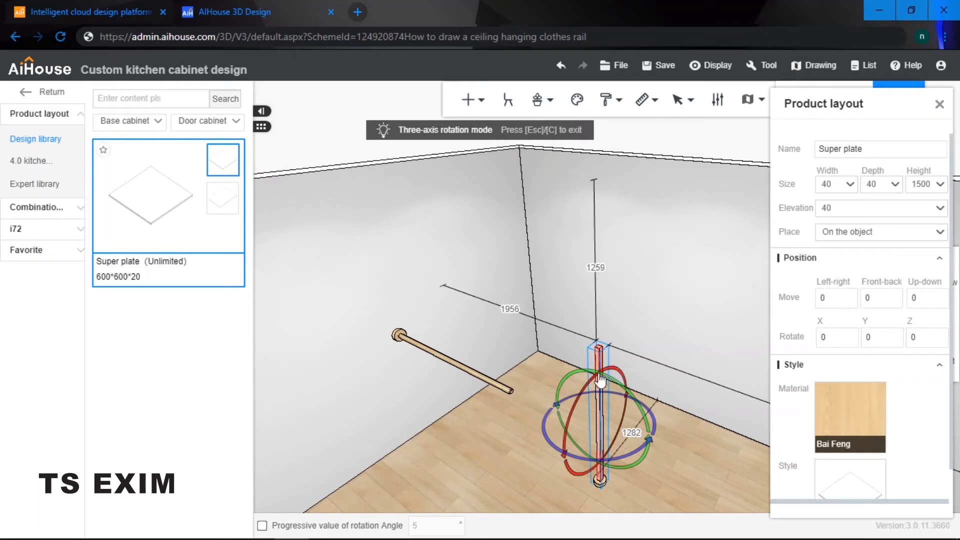
drag(610, 376, 597, 473)
click(599, 368)
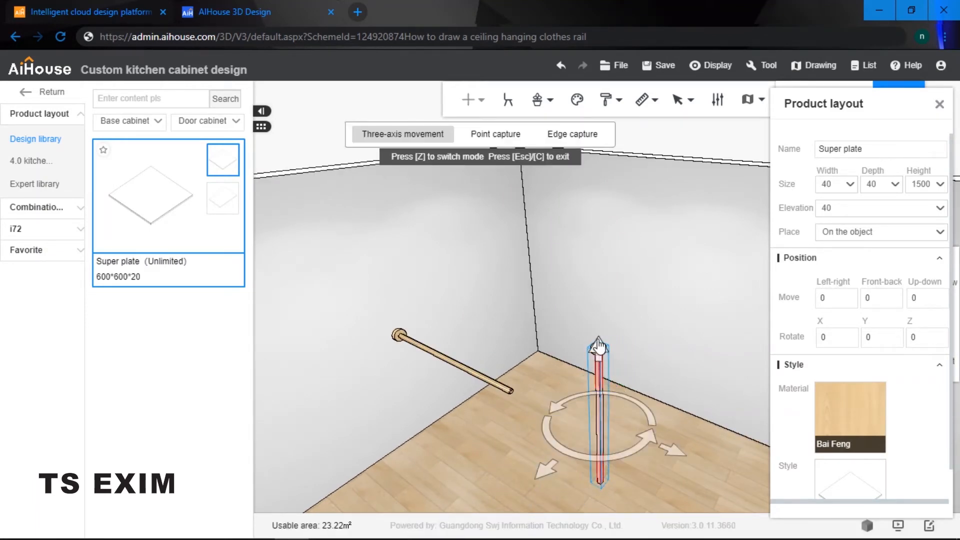
Raise the inverted post in three-axis movement mode and set its distance from the ceiling to 0
drag(599, 345, 636, 259)
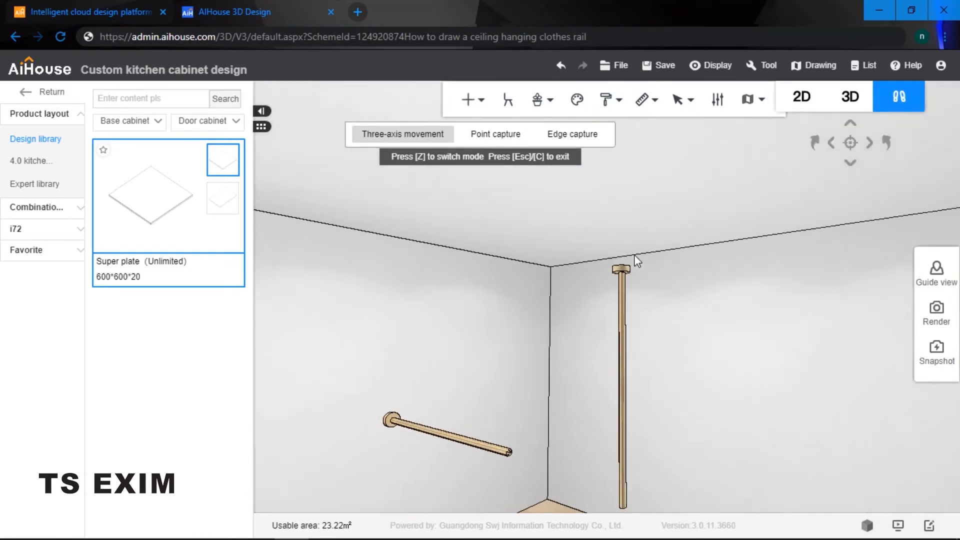
click(622, 287)
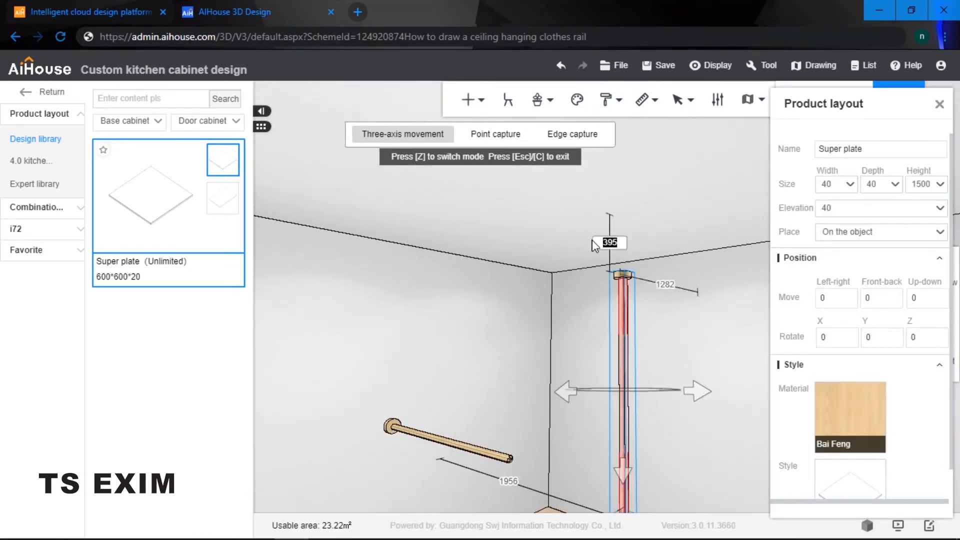
text(0)
key(Return)
Move the ceiling post horizontally over the rail's free end, to about 1449 mm from the left wall
click(712, 391)
drag(711, 391, 677, 395)
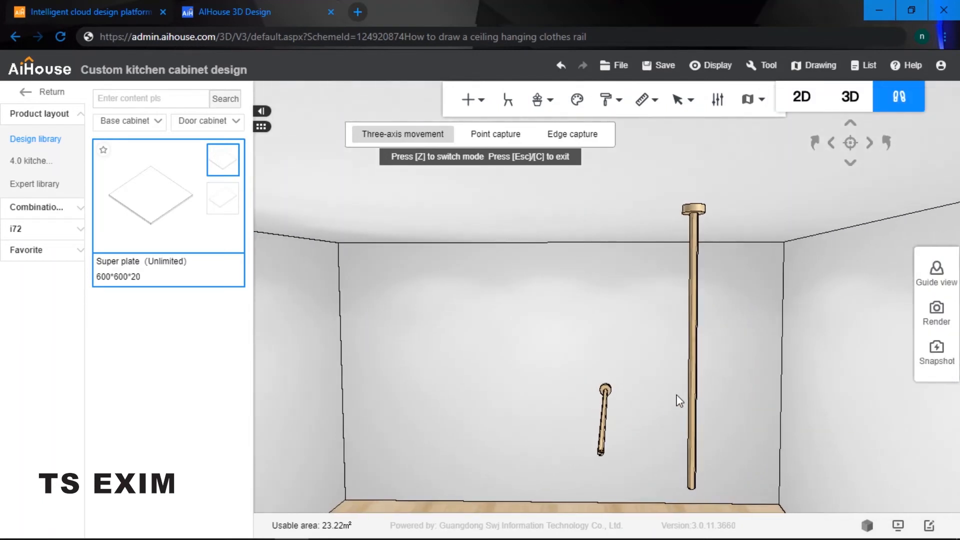
click(695, 380)
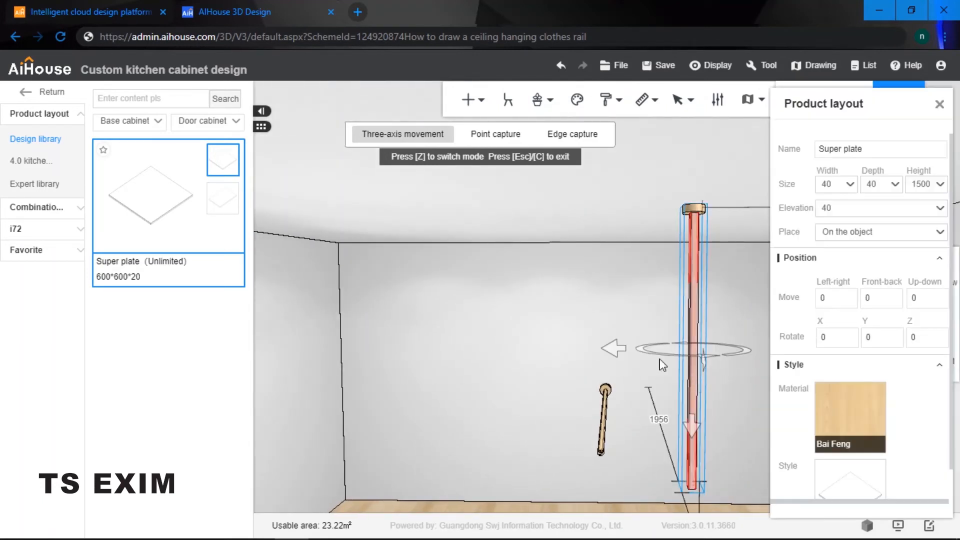
click(605, 414)
drag(685, 420, 637, 432)
drag(529, 414, 629, 374)
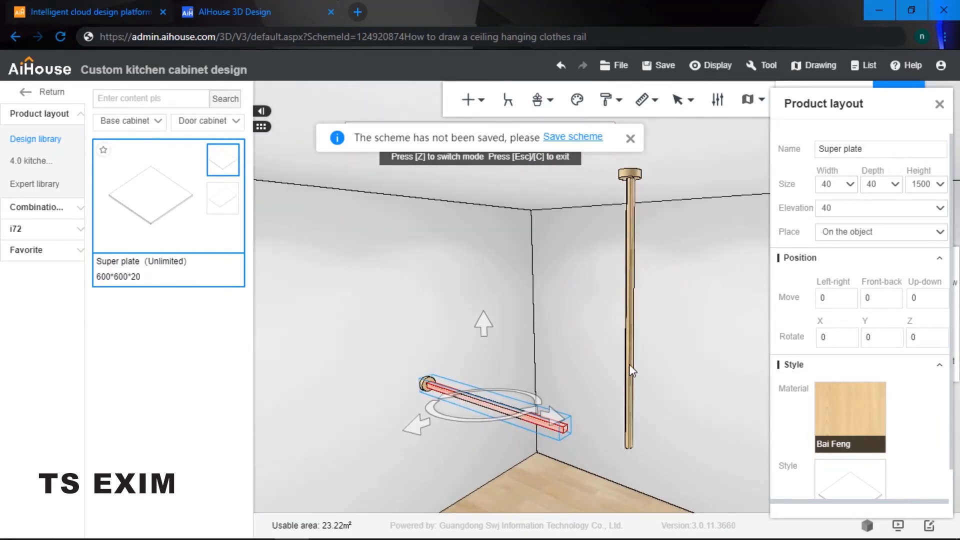
click(629, 374)
drag(675, 326, 663, 288)
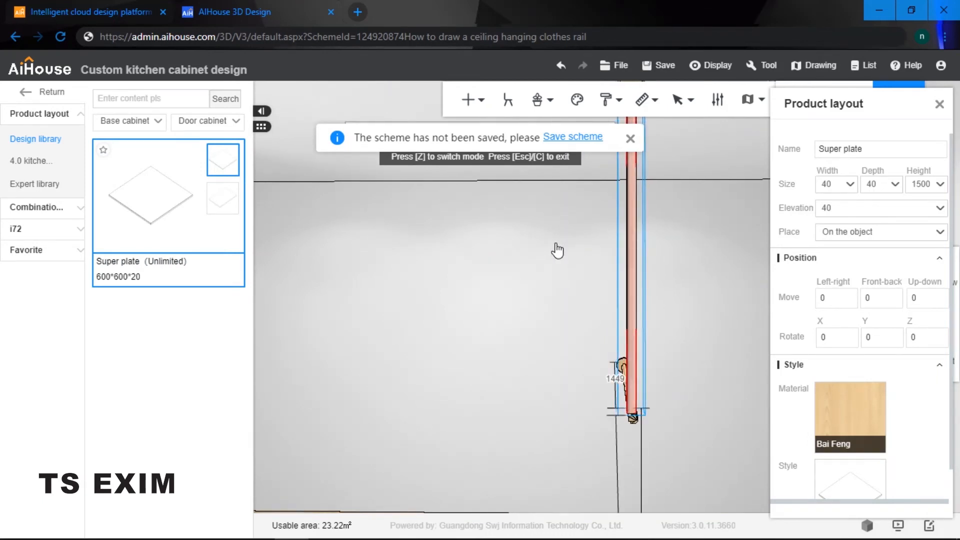
right_drag(652, 387, 610, 414)
Raise the horizontal wall rail until its free end meets the lower end of the ceiling post
click(564, 396)
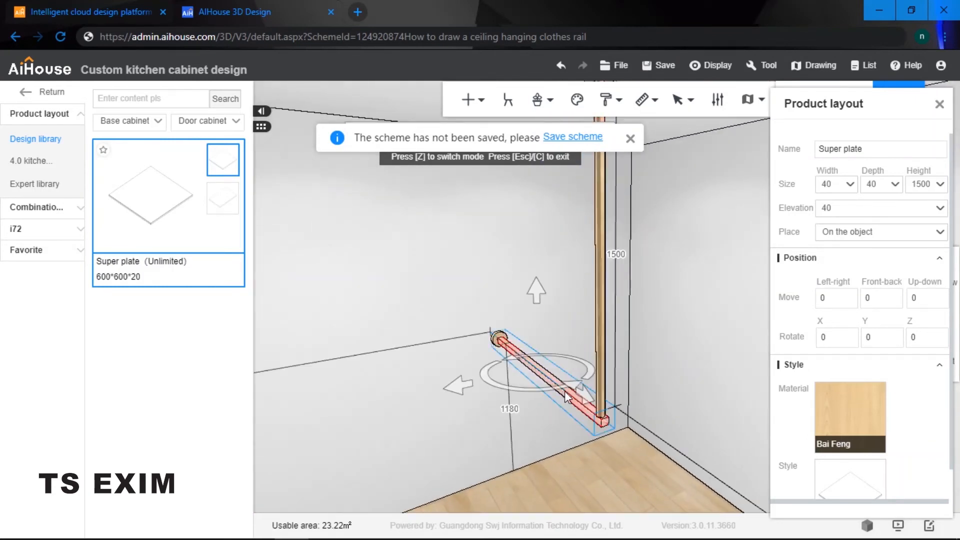
right_drag(565, 391, 575, 378)
drag(539, 260, 532, 253)
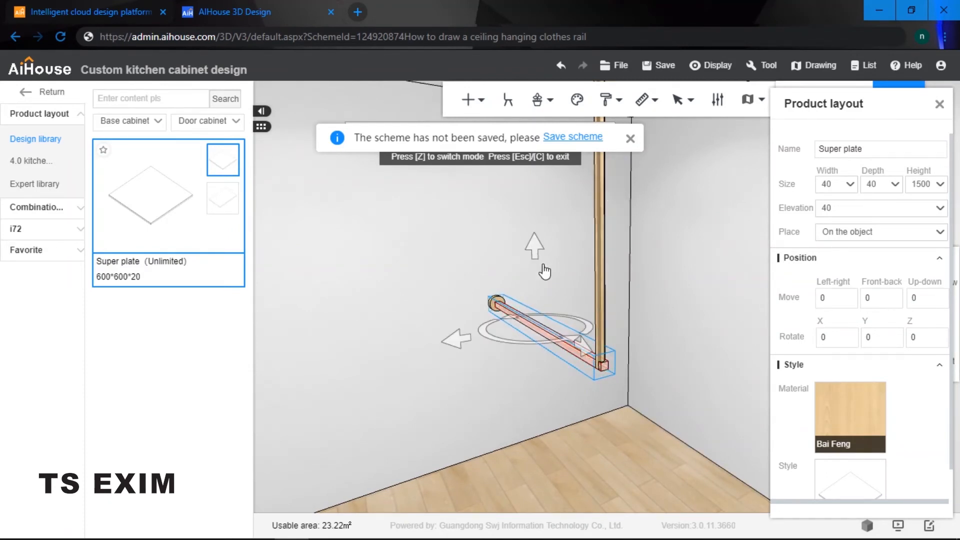
Fine-adjust the ceiling post along both horizontal axes to line up with the rail end, about 1461 mm from the left wall
click(601, 295)
drag(620, 308, 650, 356)
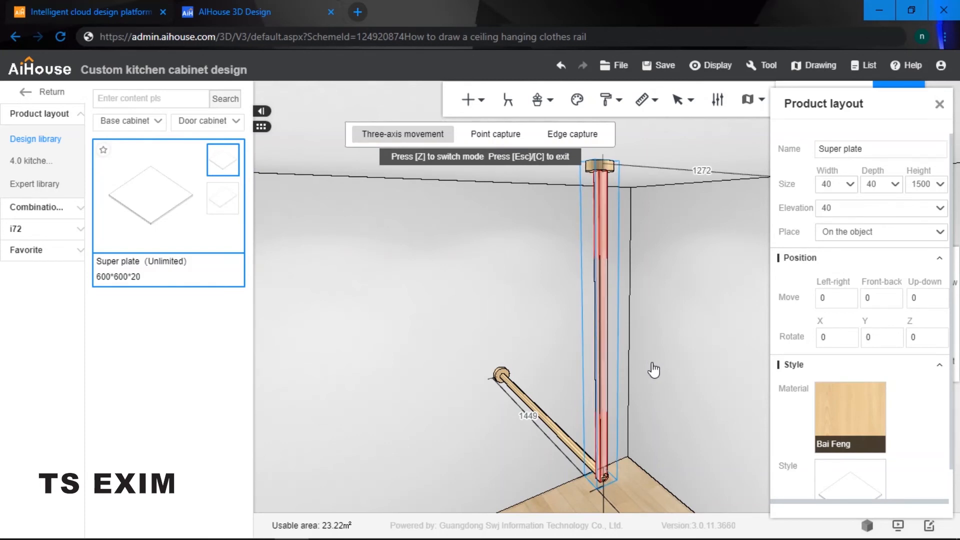
drag(656, 371, 589, 333)
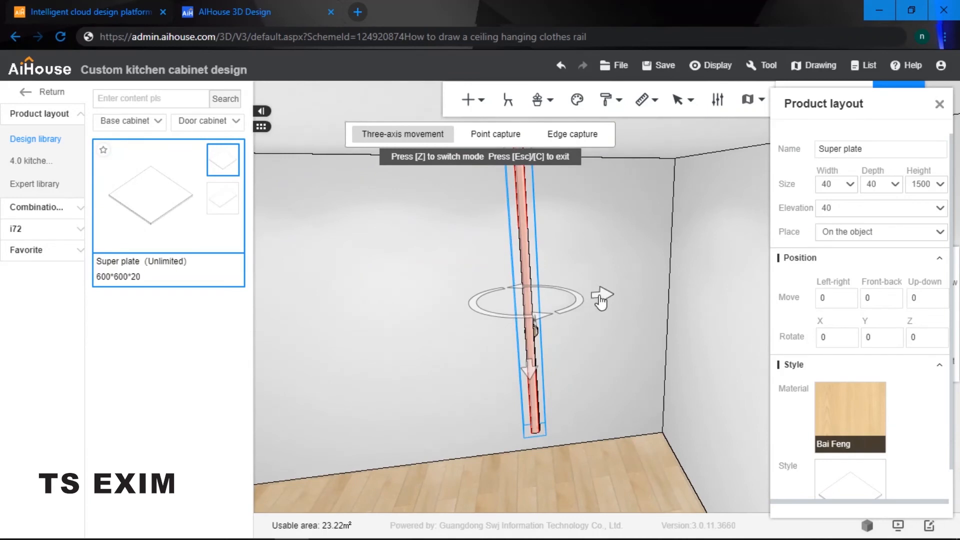
drag(620, 360, 656, 319)
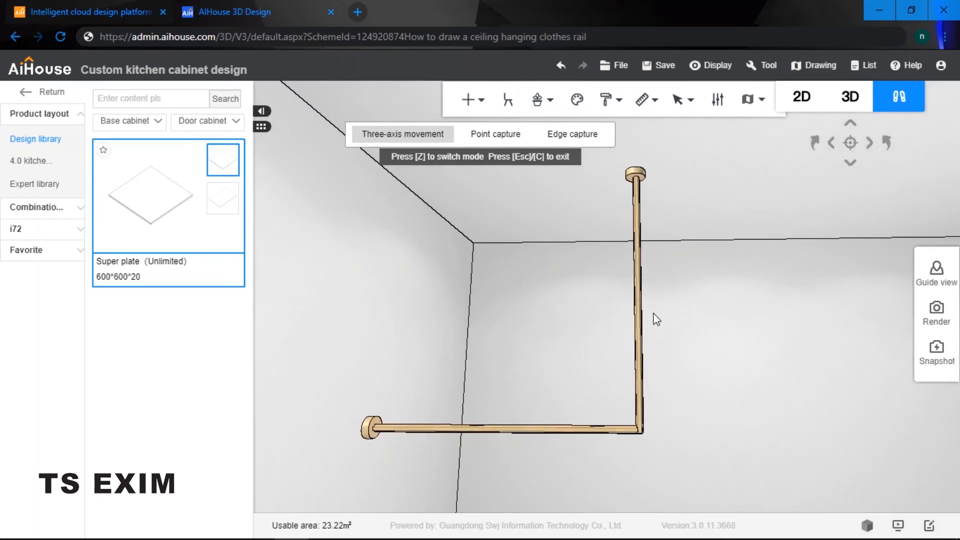
key(Escape)
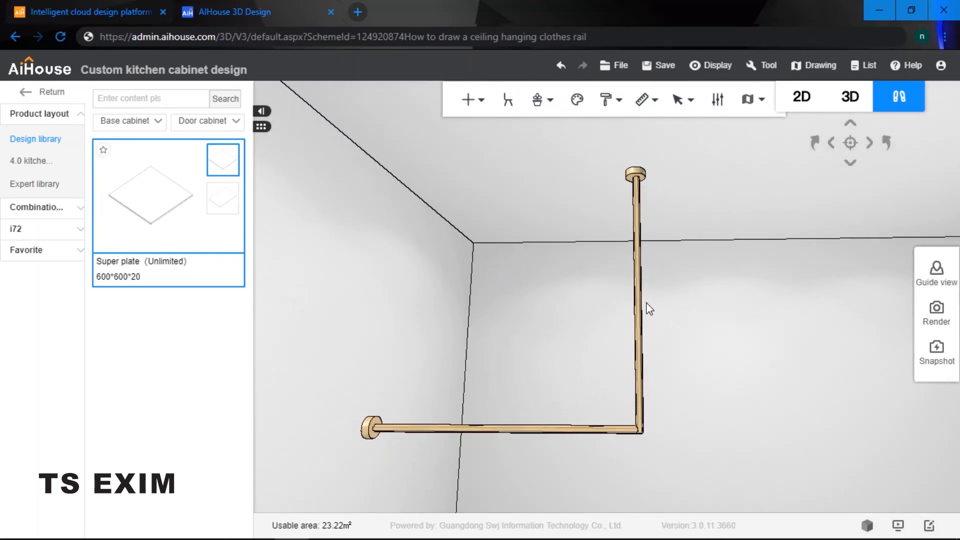
click(636, 278)
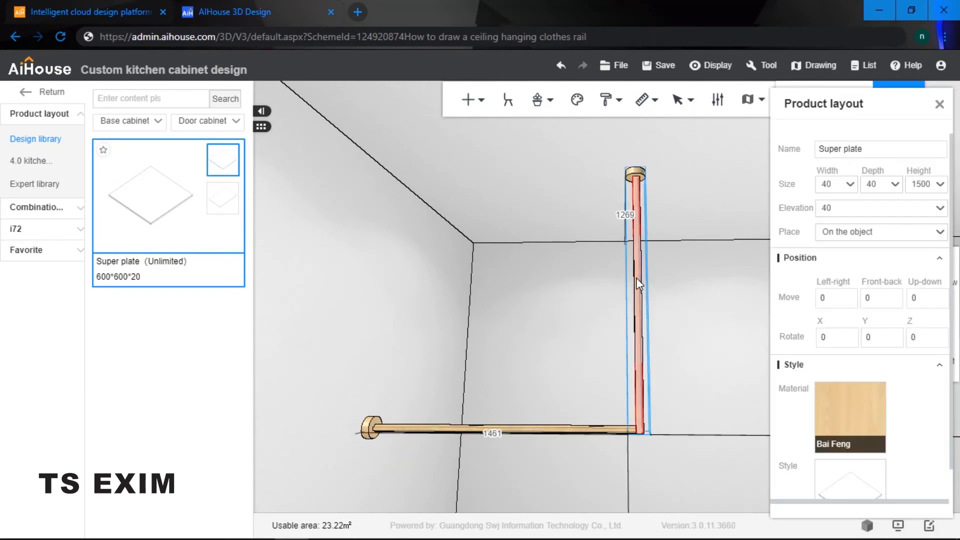
Apply the dark North American solid wood material from the cloud material library to the ceiling post
click(851, 417)
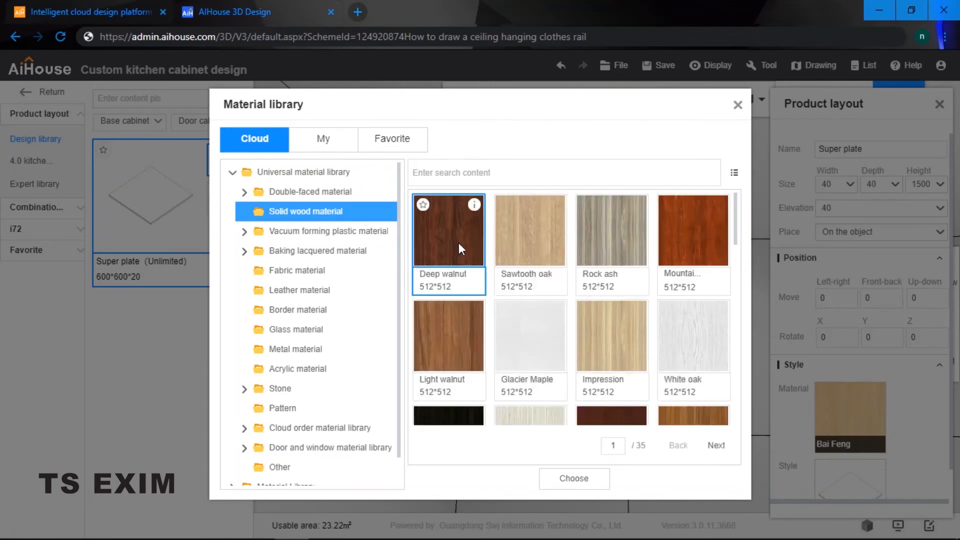
scroll(456, 359, down, 2)
click(458, 372)
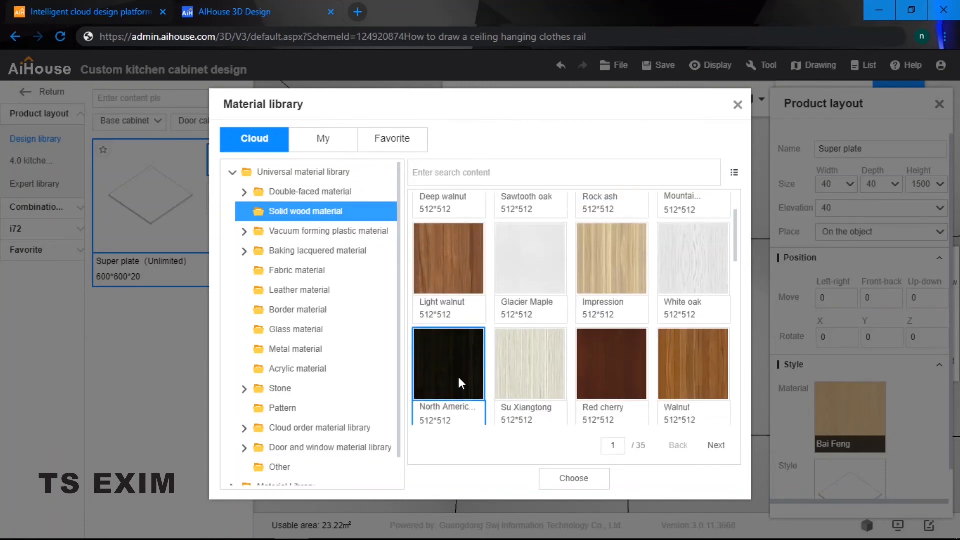
click(576, 478)
click(675, 303)
drag(675, 304, 652, 361)
key(c)
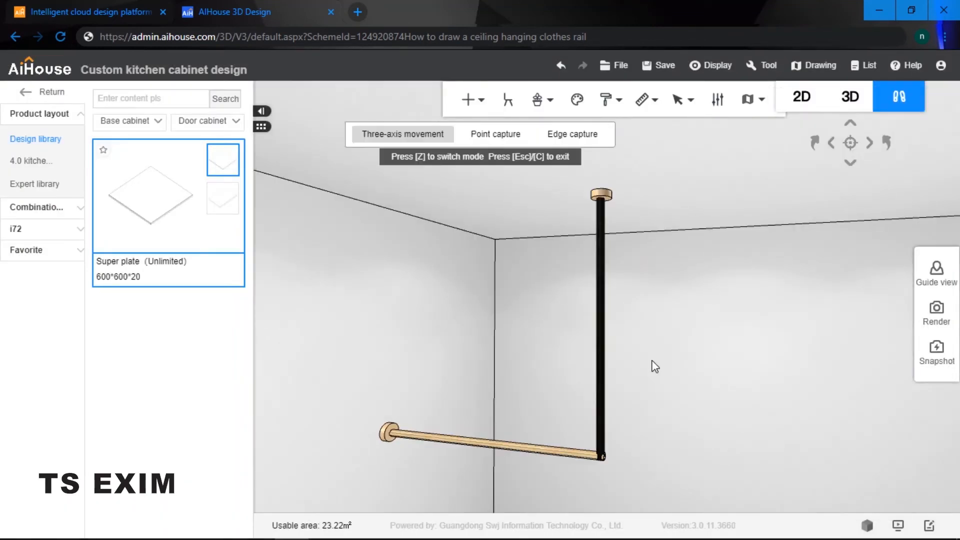
click(599, 296)
right_click(600, 295)
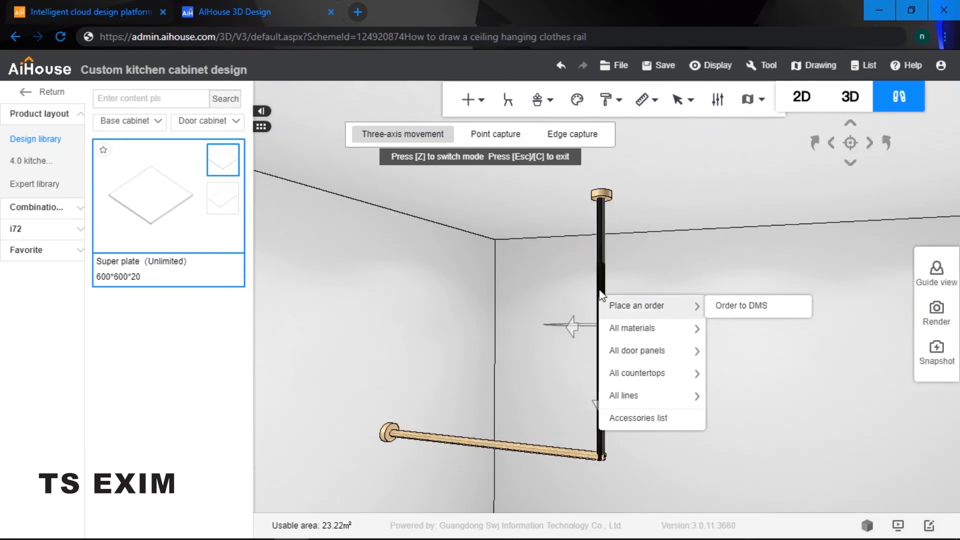
click(599, 289)
right_click(599, 289)
key(Escape)
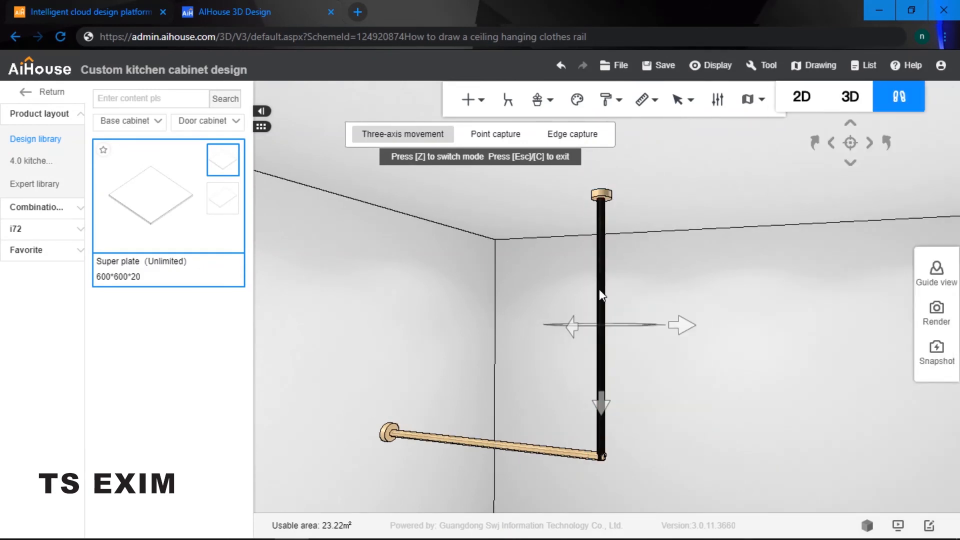
drag(599, 289, 560, 343)
Select the ceiling post in board selection mode and pick up its dark wood finish with the Material painter
key(b)
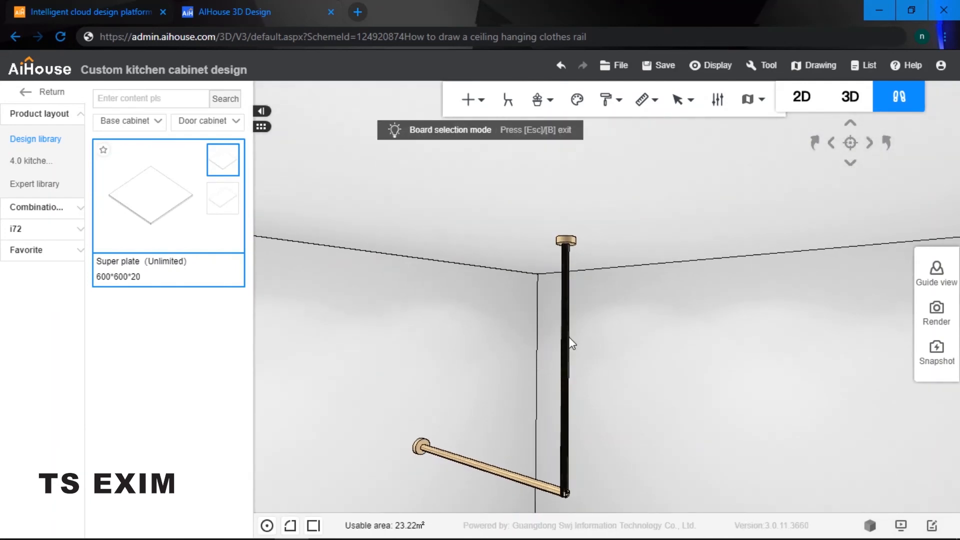
click(568, 340)
right_click(569, 343)
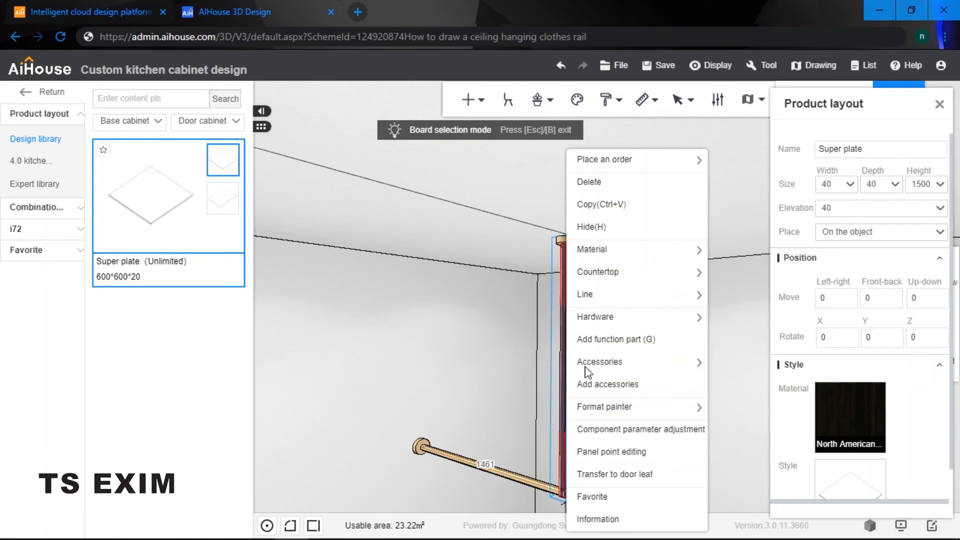
mouse_move(695, 407)
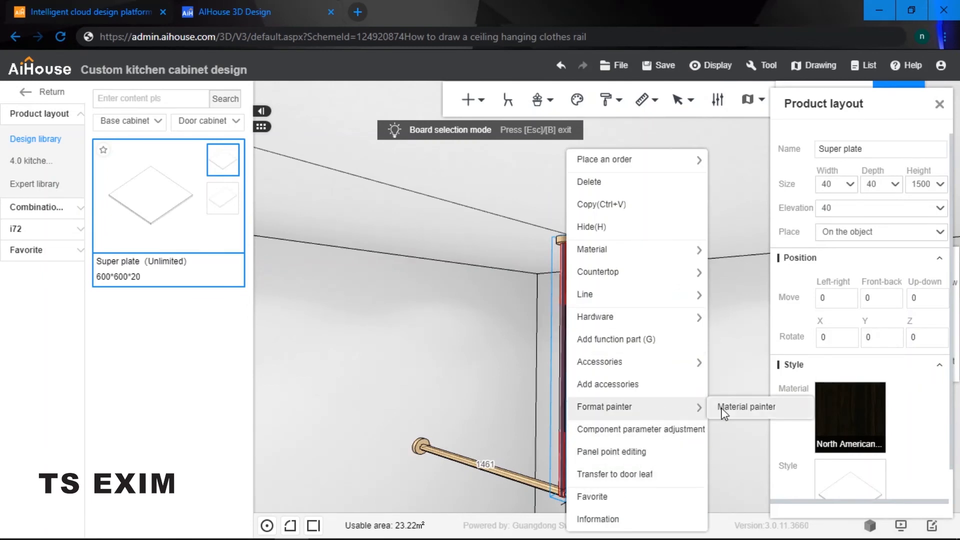
click(726, 409)
Paint the dark wood material onto the ceiling disc, the horizontal rail and the wall disc, and leave the format painter
scroll(577, 241, up, 5)
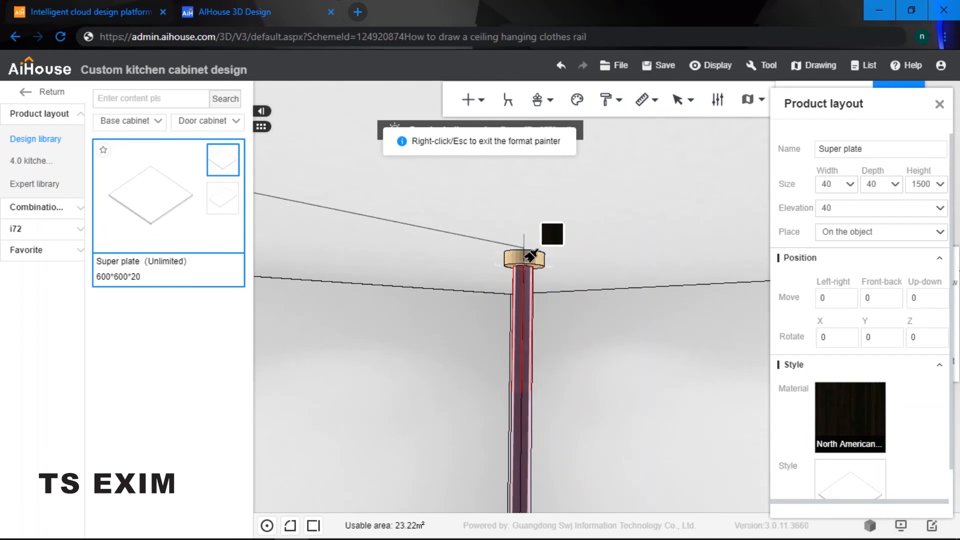
click(531, 258)
drag(531, 258, 604, 389)
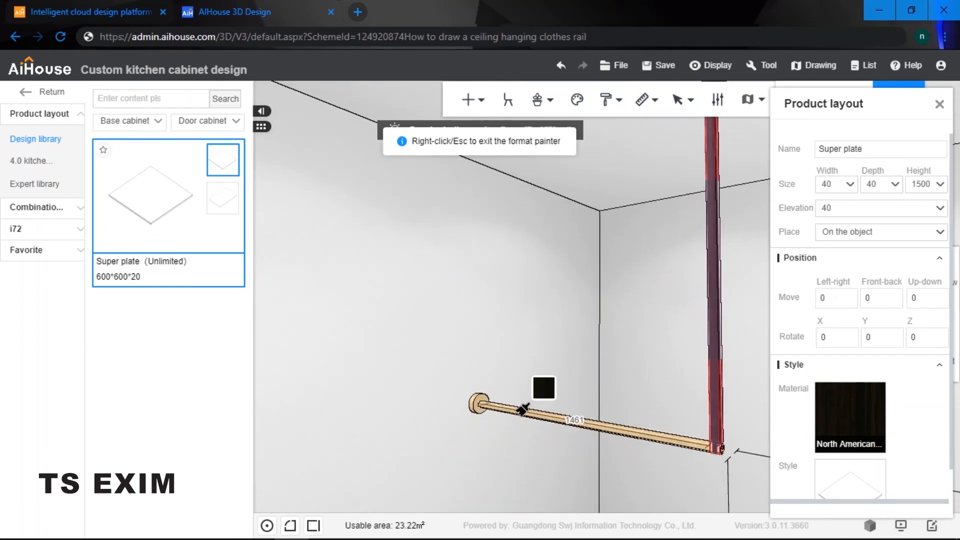
click(520, 406)
scroll(530, 415, up, 3)
click(544, 441)
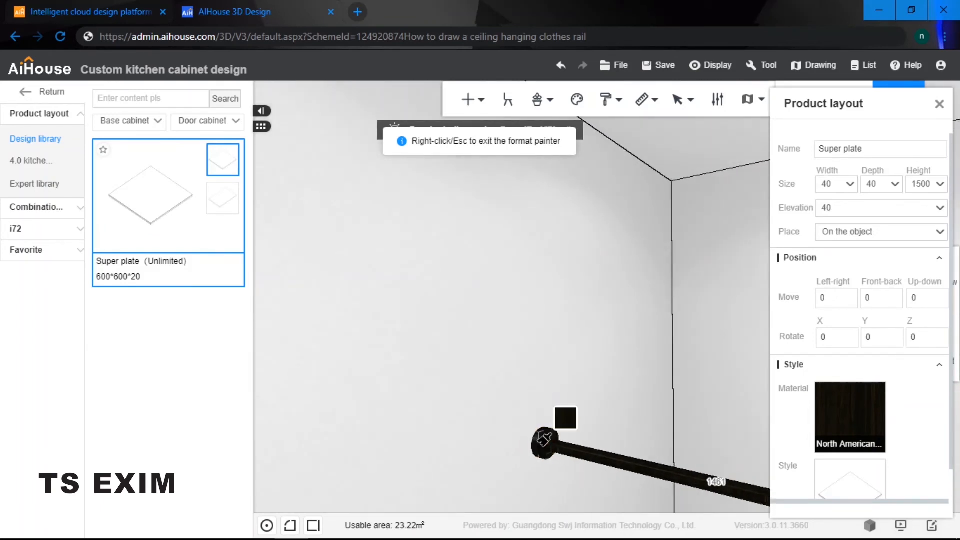
scroll(611, 386, down, 3)
right_click(611, 343)
mouse_move(611, 343)
mouse_down()
mouse_move(652, 308)
mouse_move(607, 321)
mouse_move(671, 364)
mouse_move(670, 355)
mouse_move(684, 362)
mouse_move(678, 371)
mouse_up()
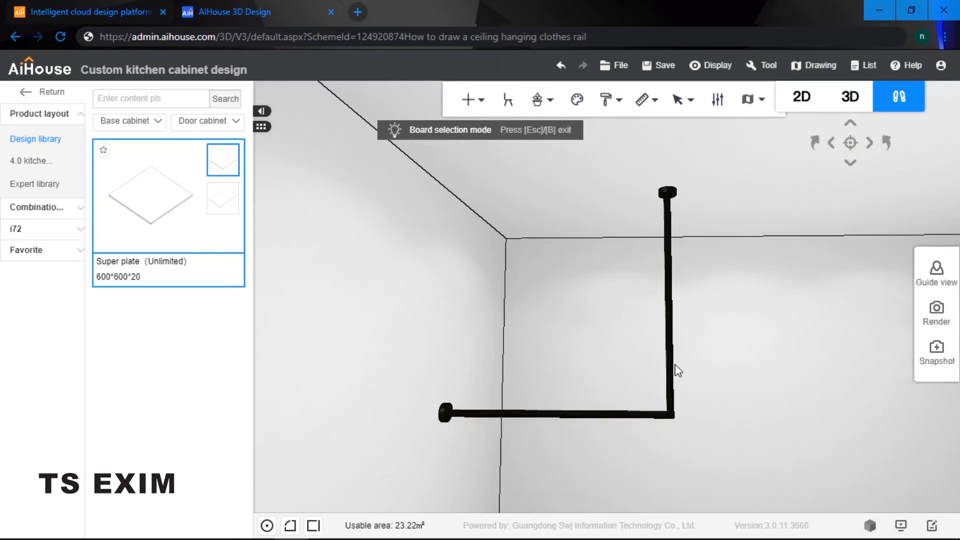
Return to the main design module and place the favourite row of six hooks on the horizontal rail
click(48, 96)
click(31, 276)
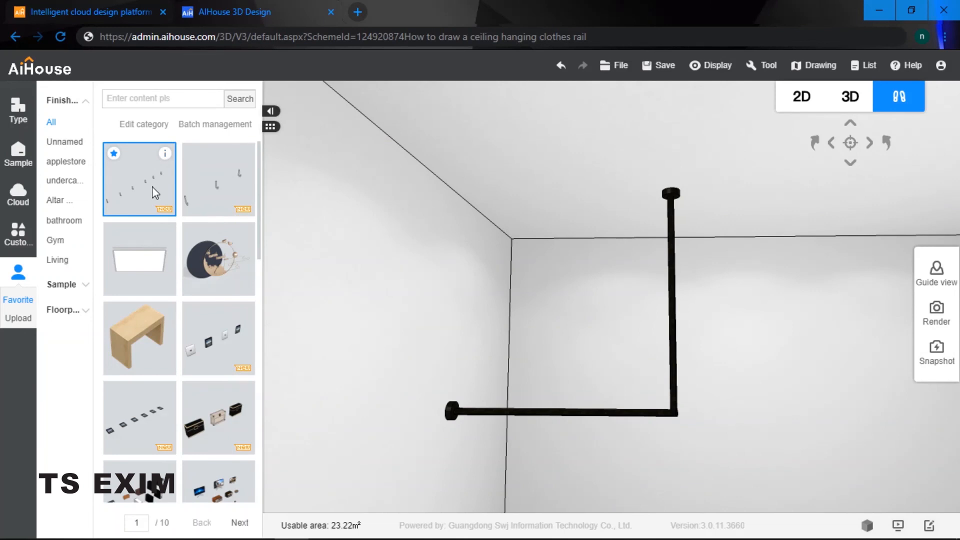
click(569, 421)
Lower the row of hooks so that it hangs beneath the horizontal rail
key(d)
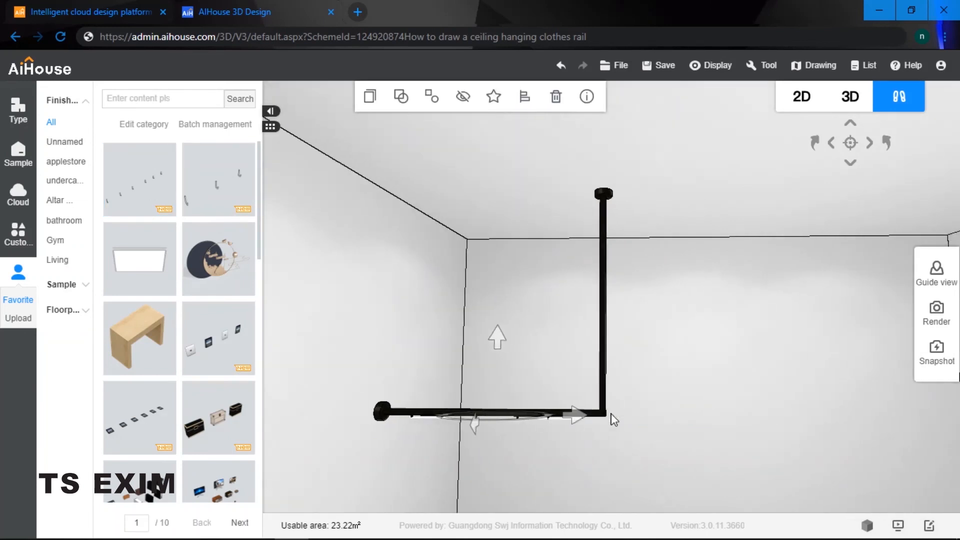
drag(611, 420, 556, 376)
key(d)
key(w)
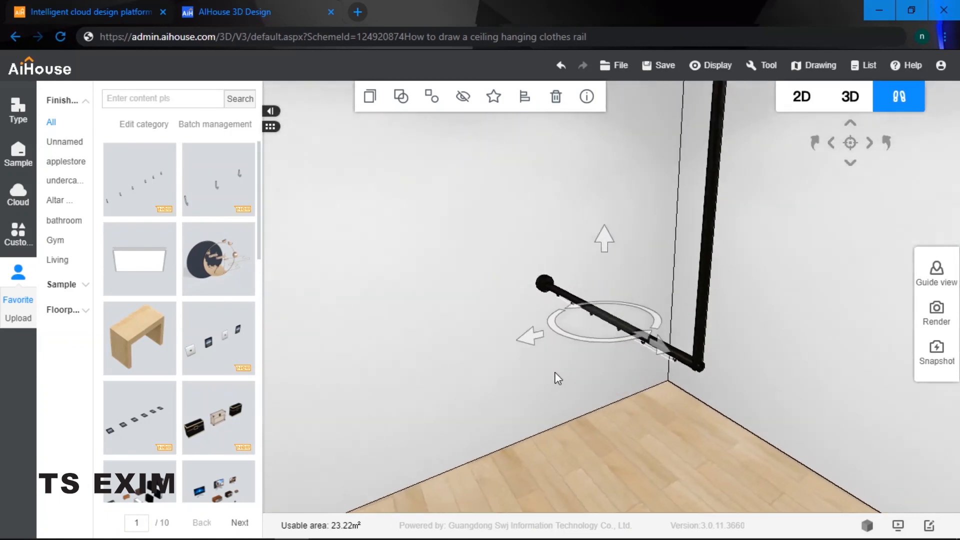
key(d)
key(e)
drag(548, 316, 548, 253)
key(e)
key(w)
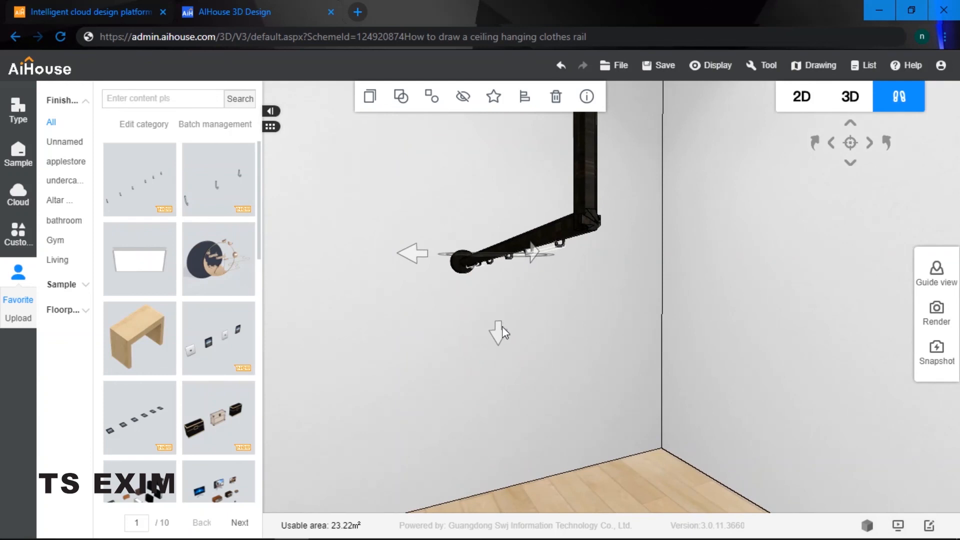
click(504, 346)
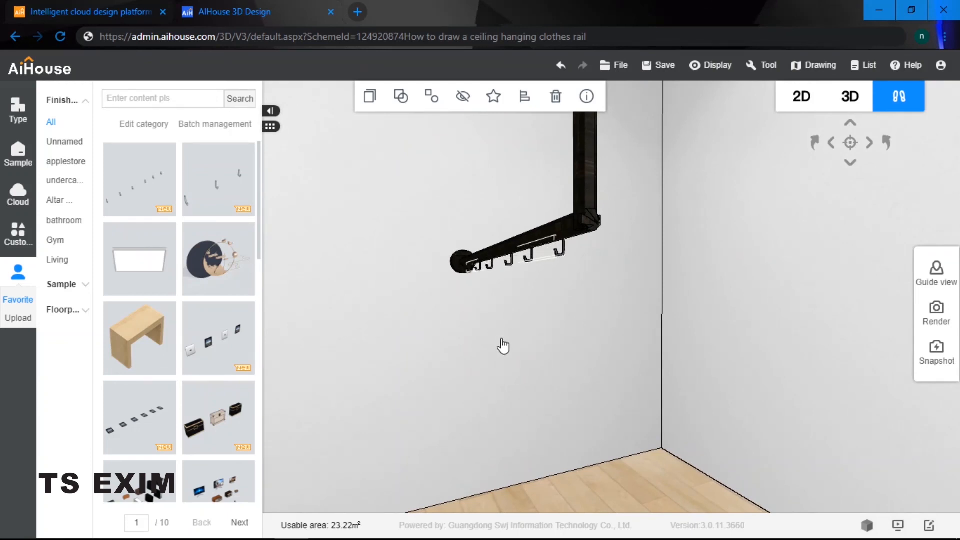
Switch to wireframe display and shift the row of hooks sideways until it is centred beneath the rail
key(d)
mouse_move(572, 335)
mouse_down()
mouse_move(530, 320)
mouse_move(579, 320)
mouse_up()
key(a)
key(d)
key(d)
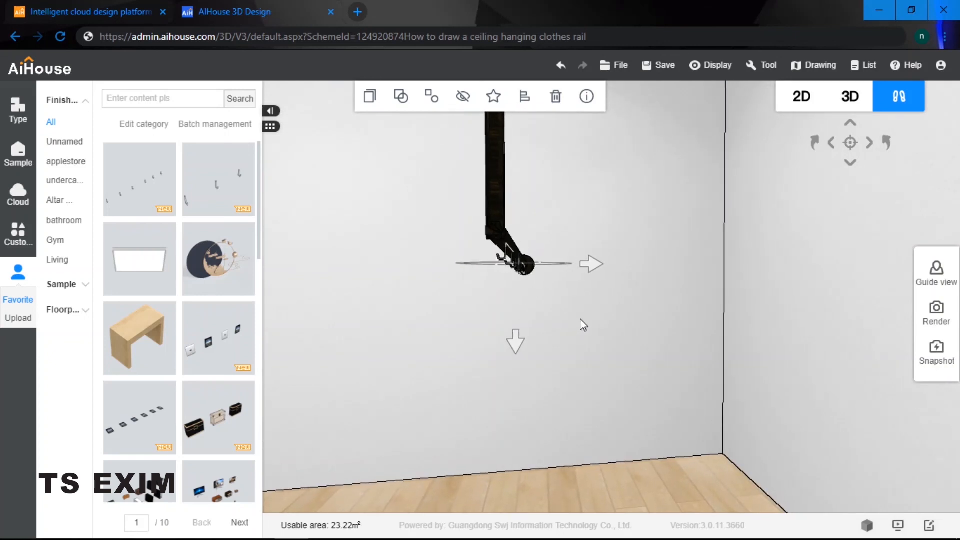
key(space)
key(a)
key(d)
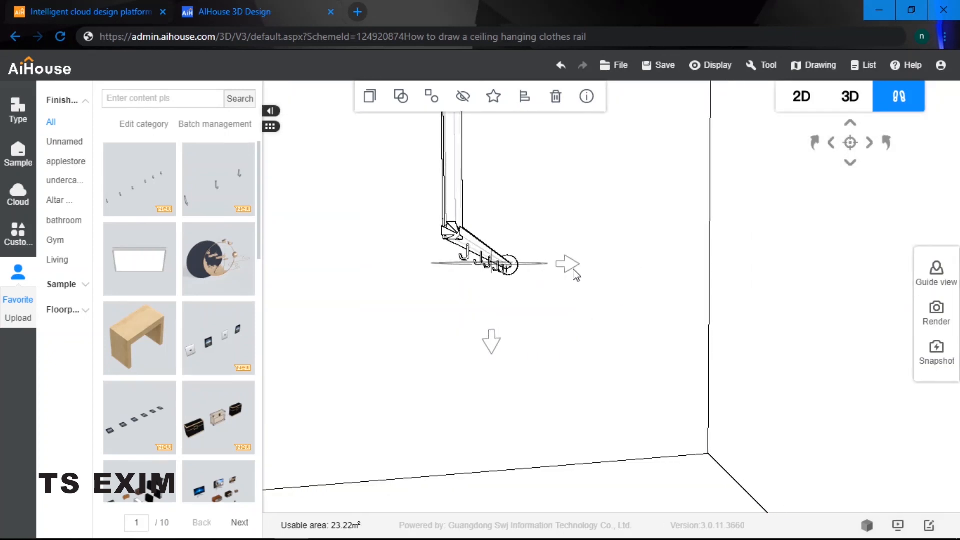
key(a)
key(e)
drag(576, 274, 553, 265)
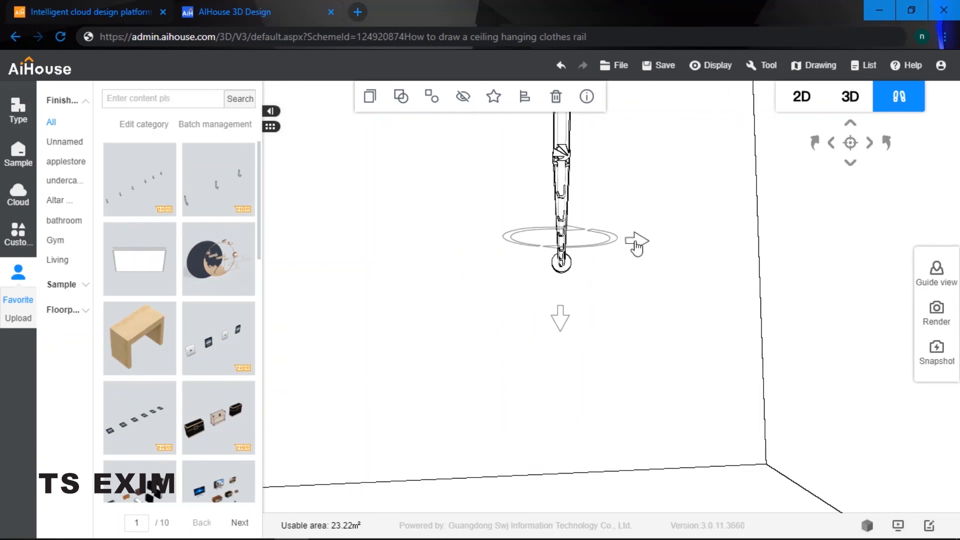
drag(635, 242, 634, 242)
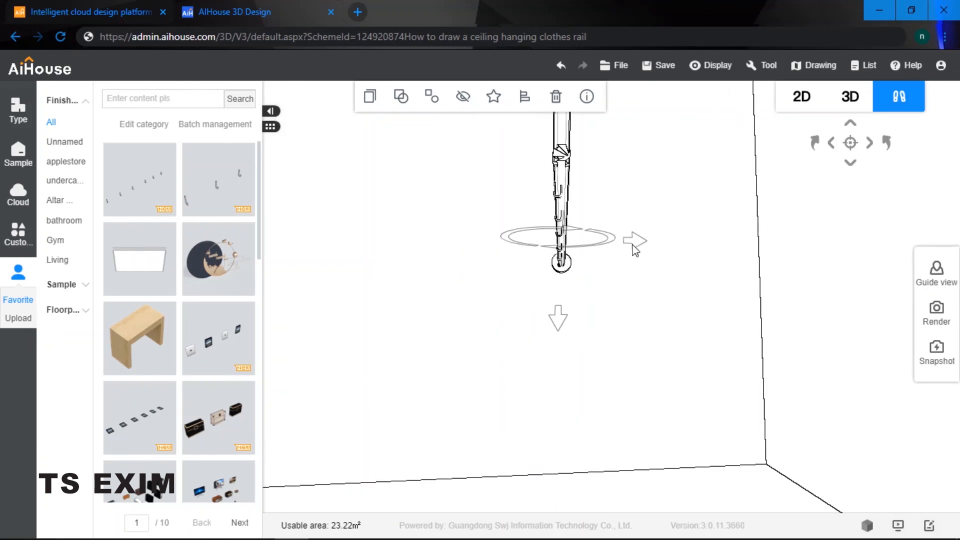
Examine the alignment of the hooks along the underside of the rail from several sides
key(q)
drag(601, 341, 669, 370)
key(a)
key(e)
key(a)
click(720, 351)
mouse_move(720, 351)
mouse_down()
mouse_move(804, 351)
mouse_move(725, 369)
mouse_up()
key(q)
key(a)
Open the ceiling post in the custom cabinet design module, deselect it and show the complete clothes rail in shaded display
click(665, 351)
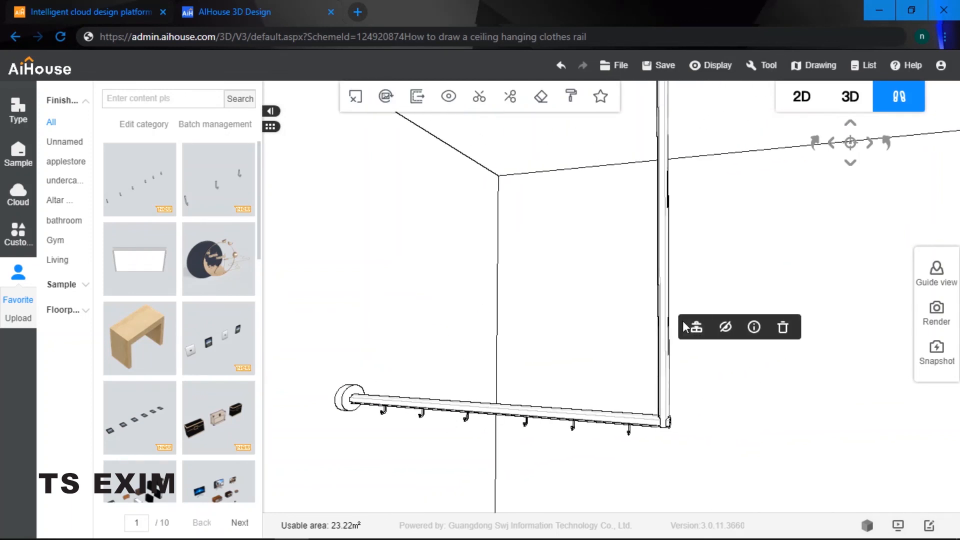
click(695, 328)
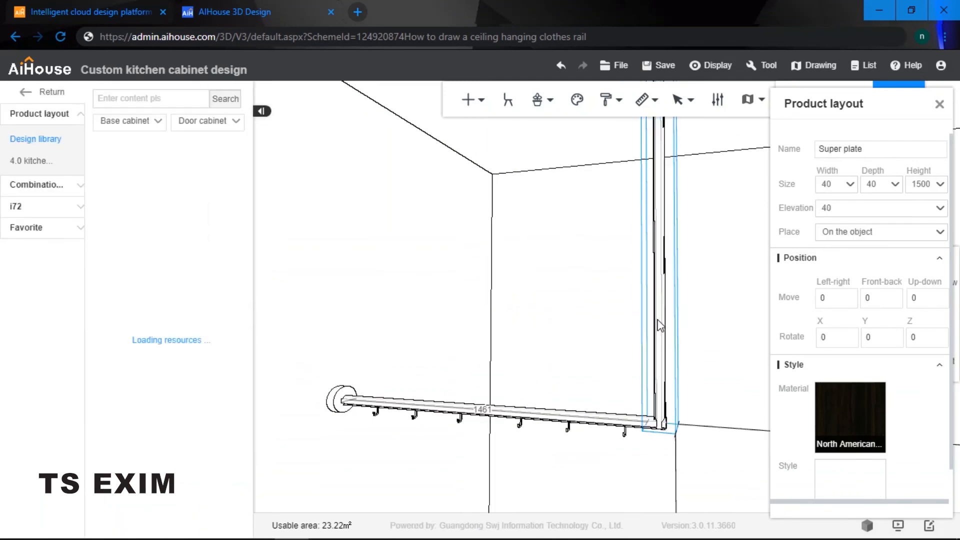
click(692, 330)
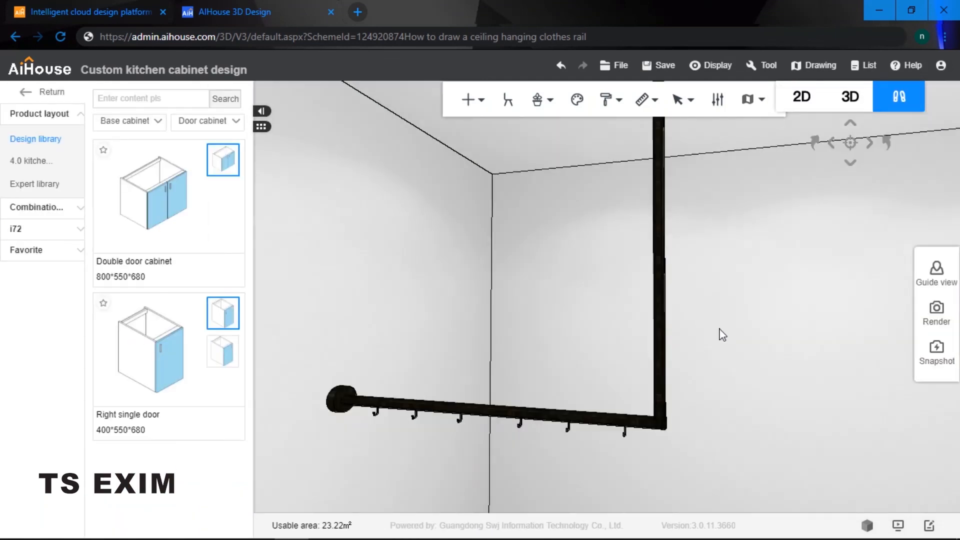
scroll(720, 330, down, 3)
mouse_move(704, 350)
mouse_down()
mouse_move(746, 341)
mouse_move(724, 358)
mouse_move(739, 338)
mouse_up()
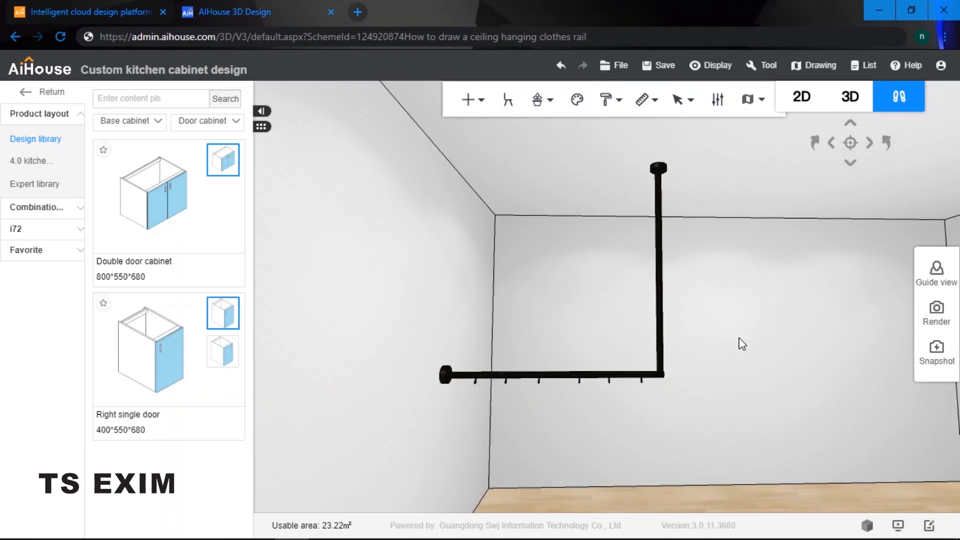